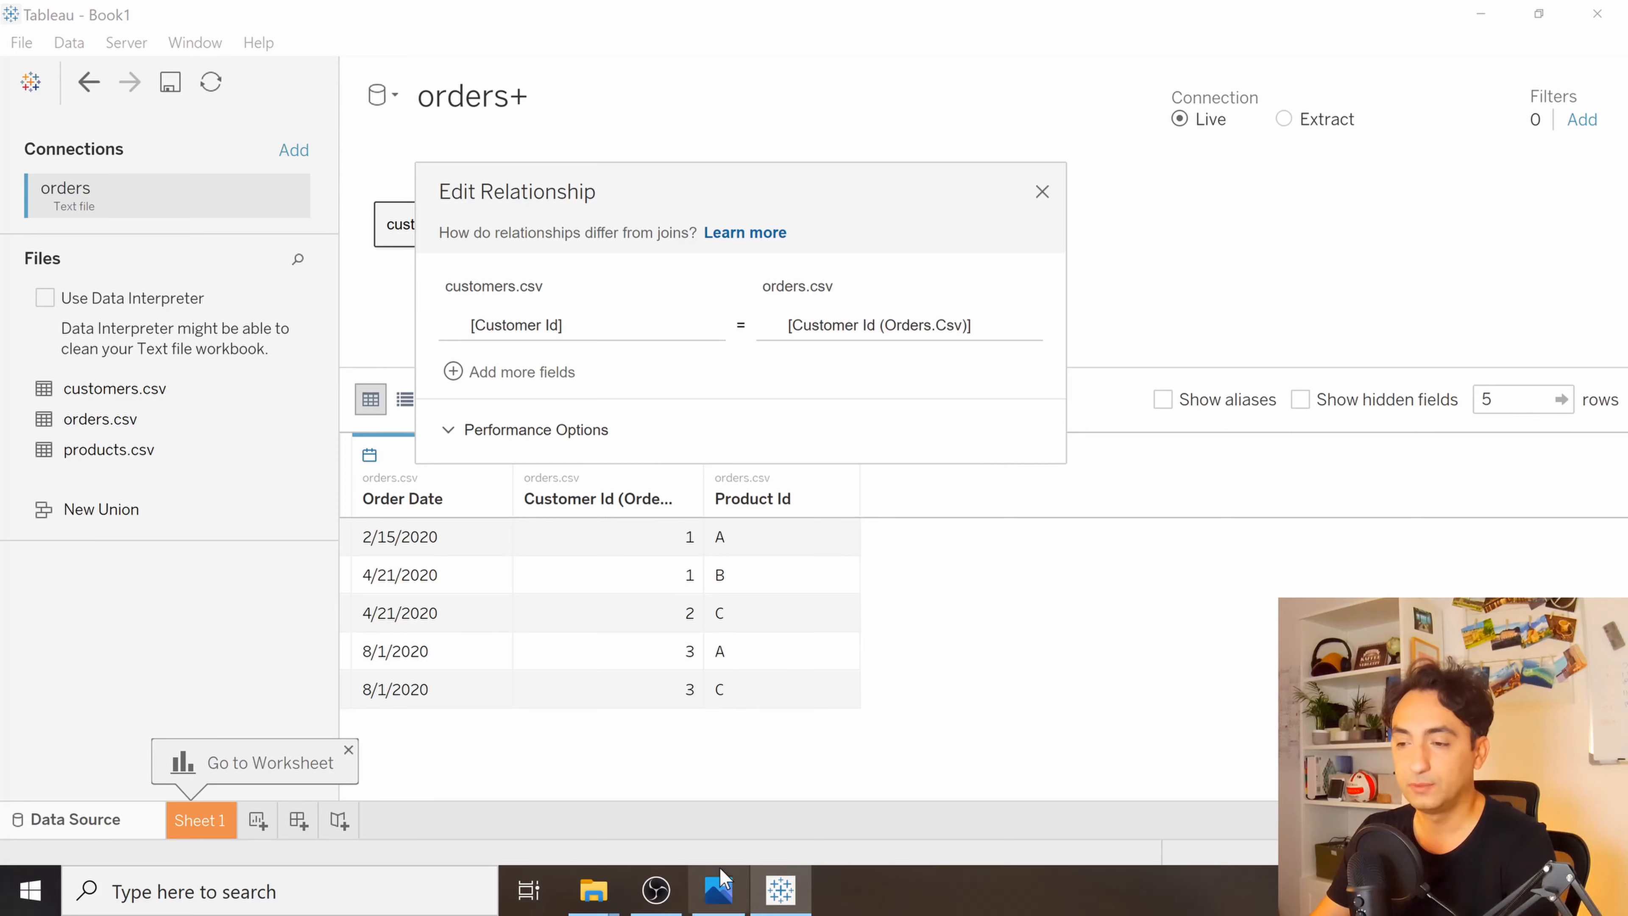
Compare the matching fields of the customers.csv–orders.csv relationship with the relations diagram in Plan.png, and view the available fields.
click(718, 885)
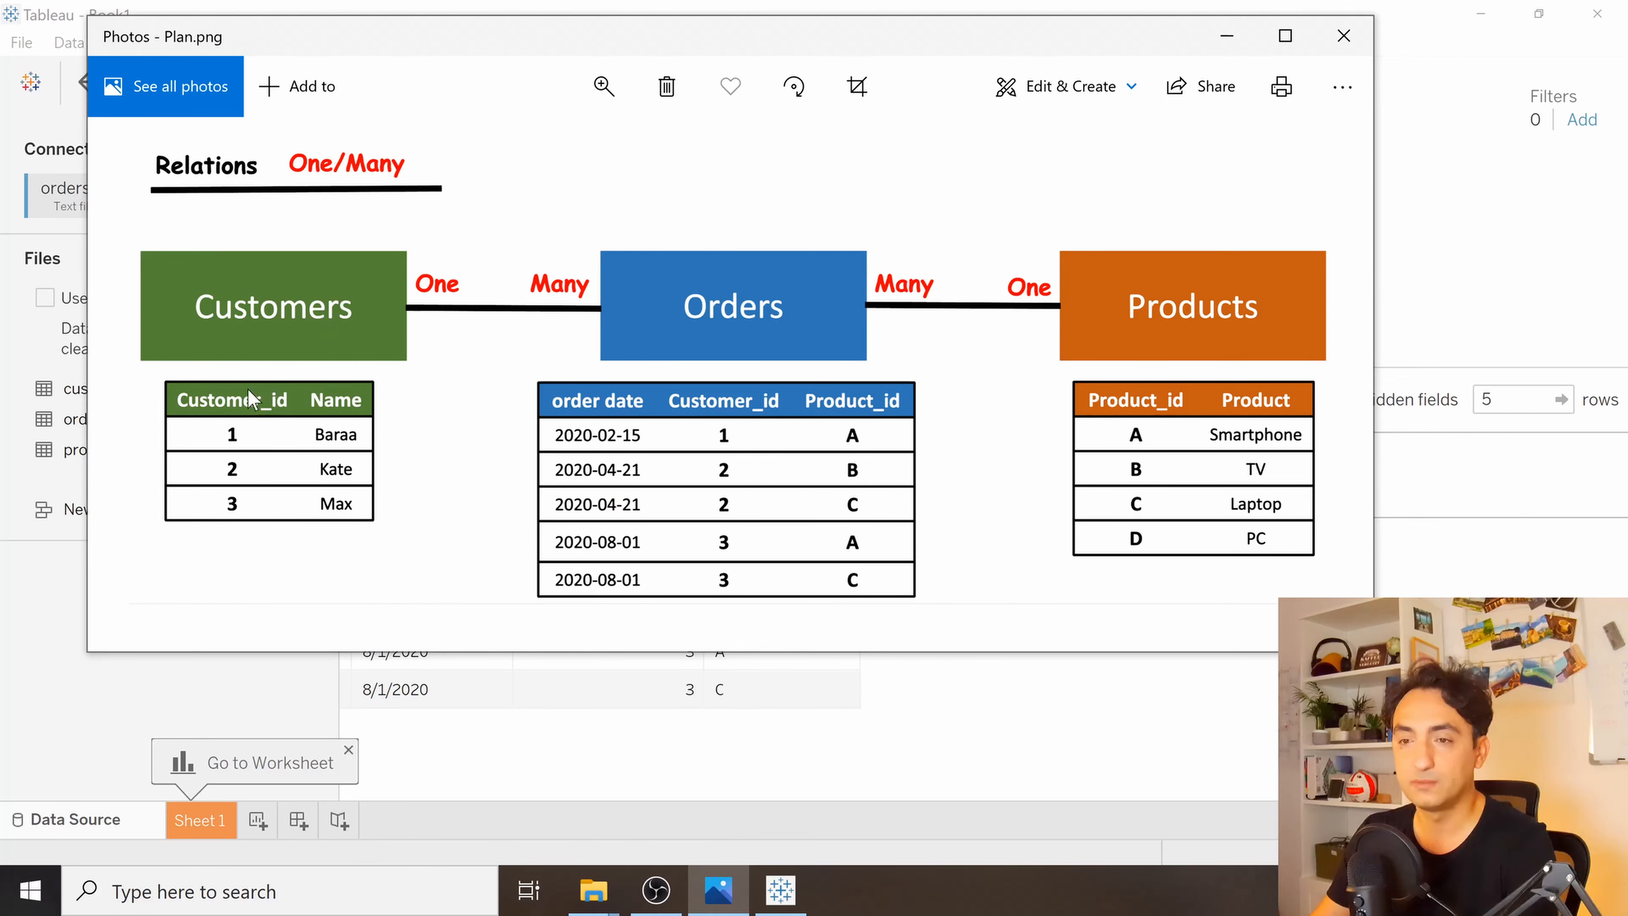
click(724, 888)
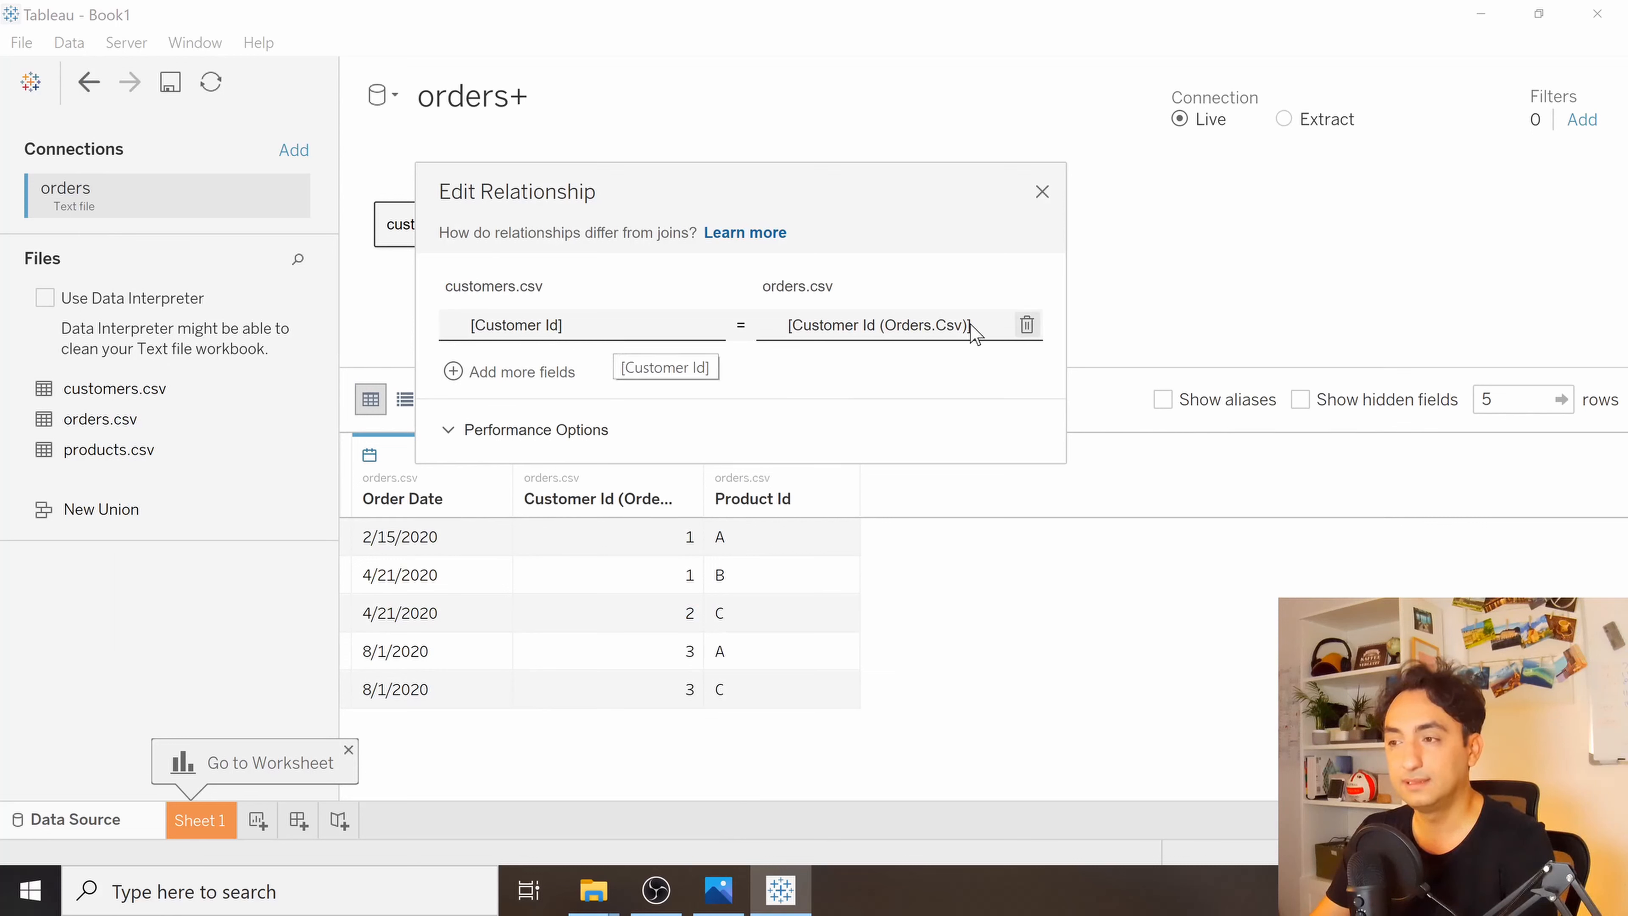
click(555, 327)
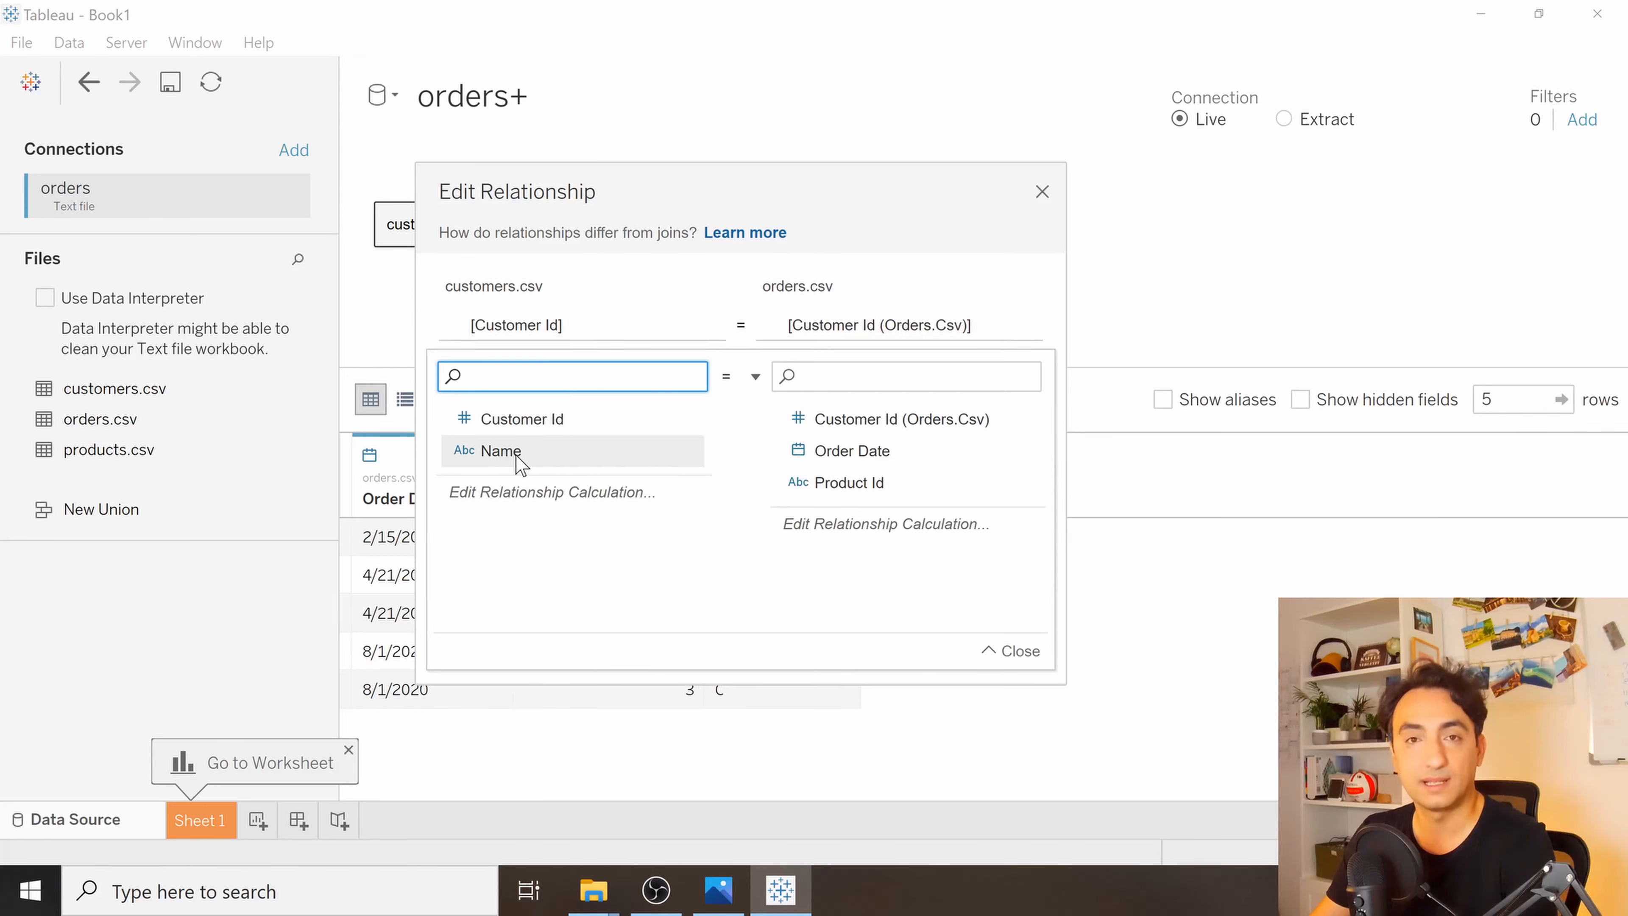
click(572, 337)
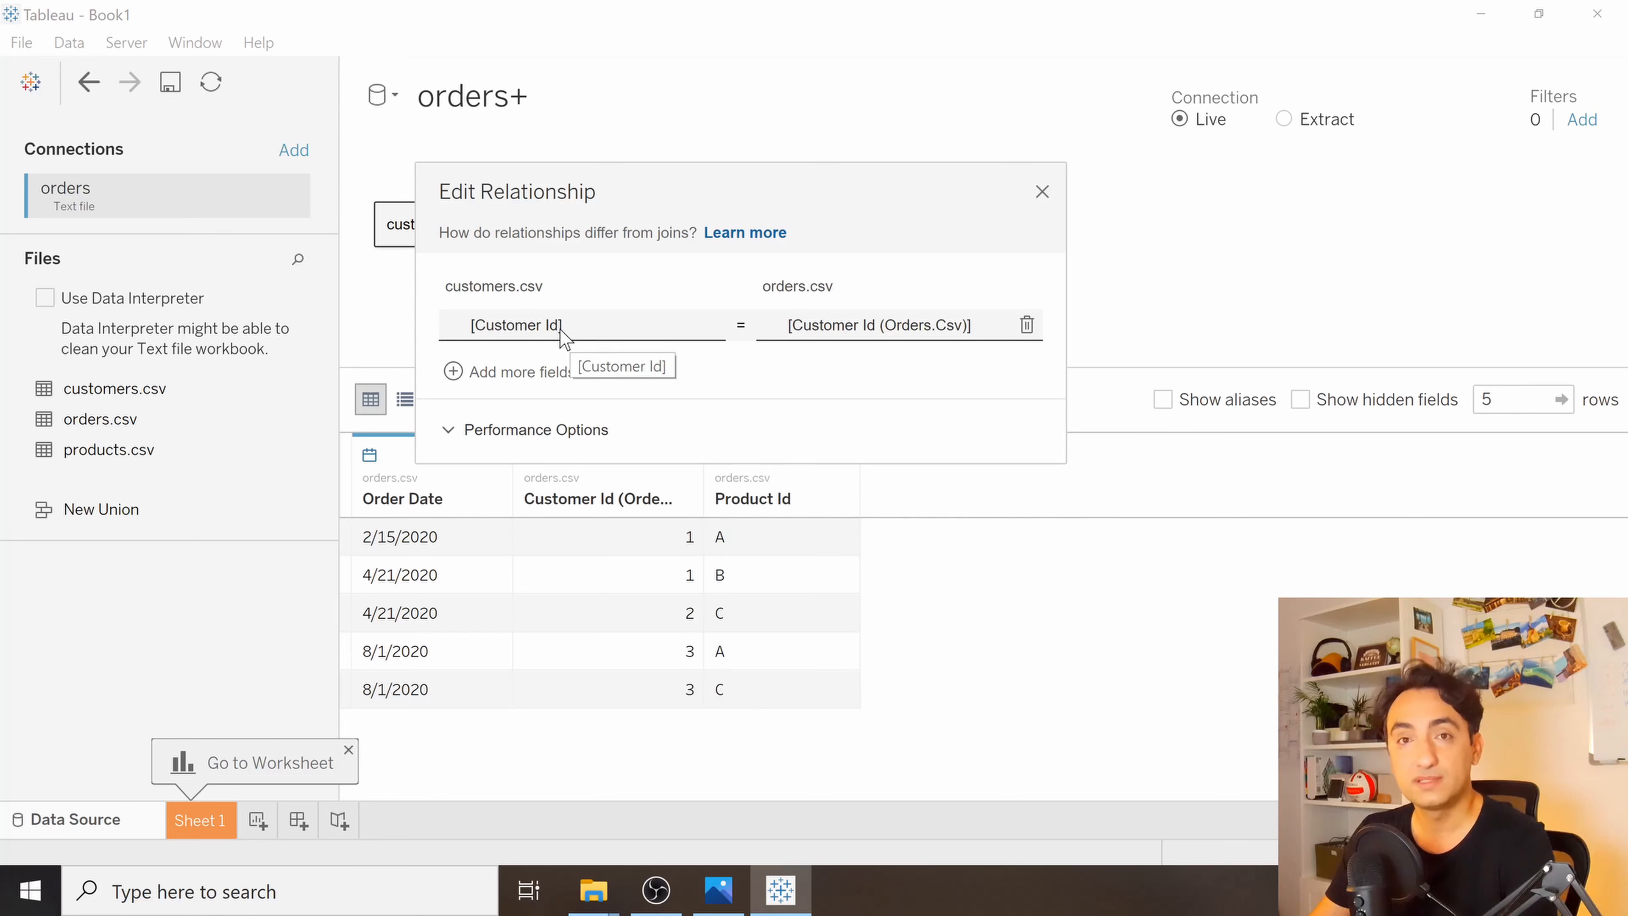
Check Plan.png and set the cardinality of the customers.csv side to One in its relationship with orders.csv, then close the relationship settings.
click(460, 430)
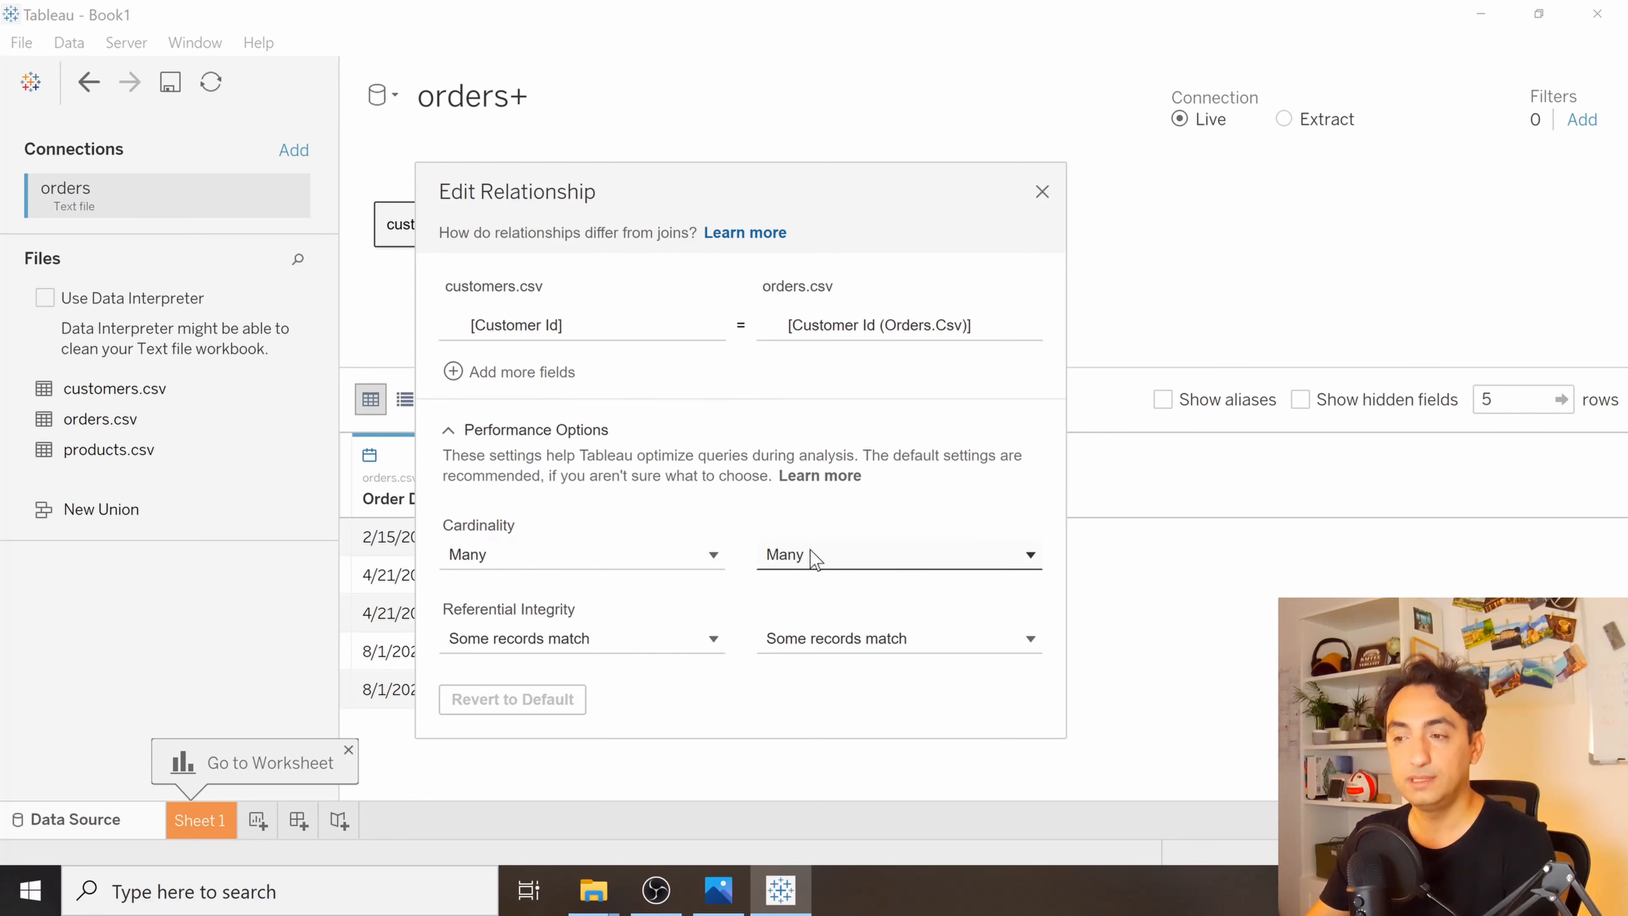
mouse_move(827, 557)
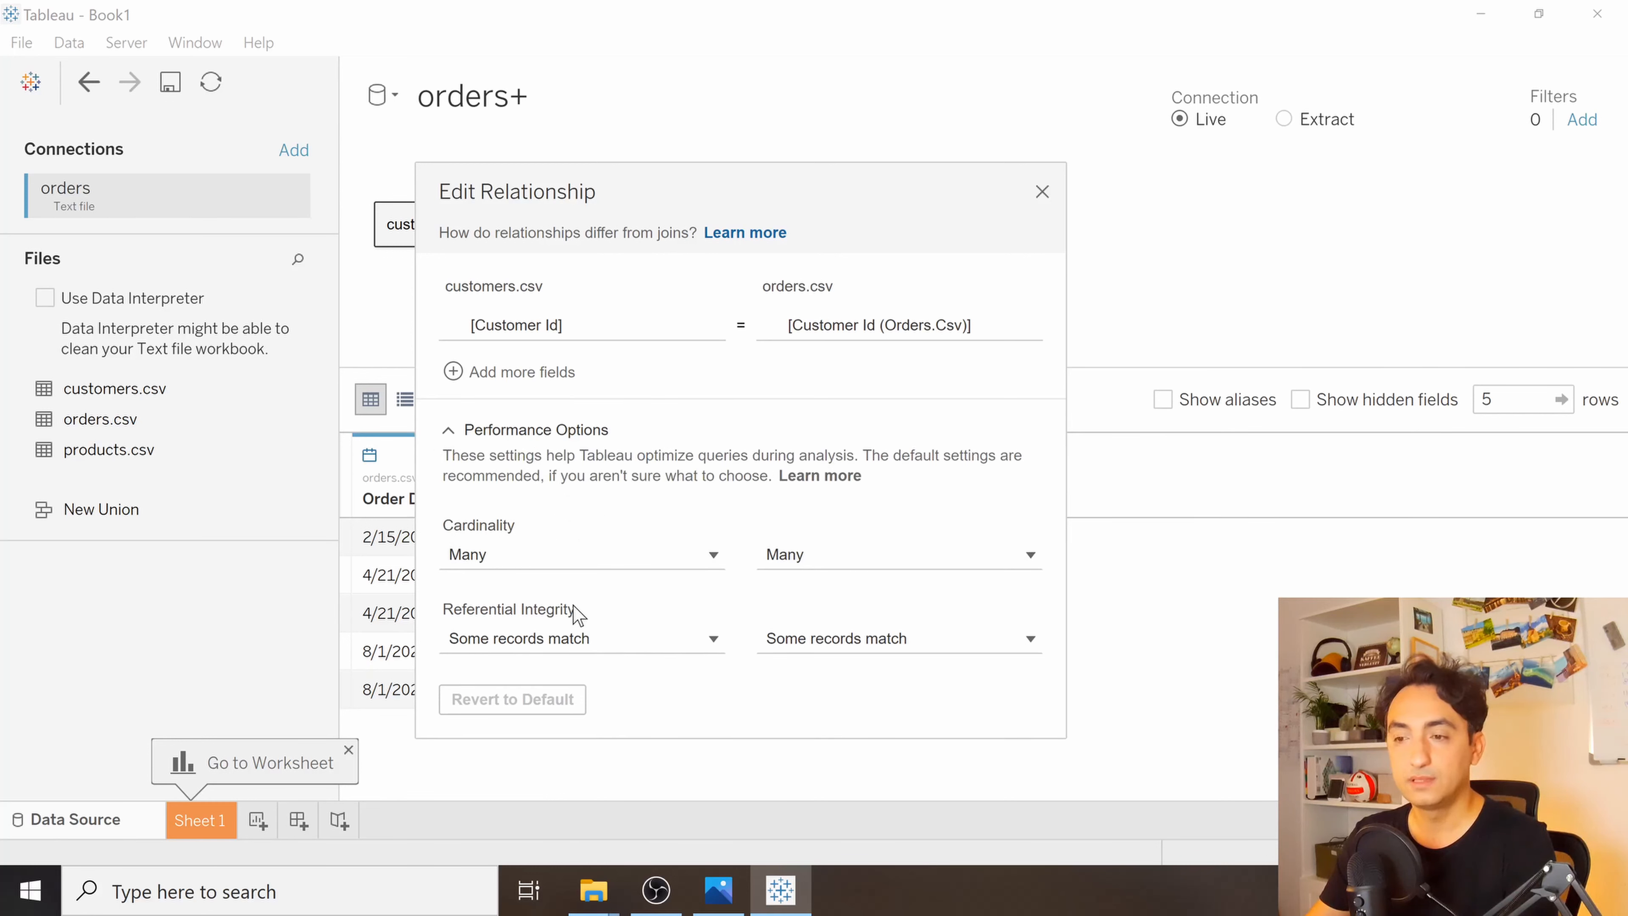
mouse_move(688, 649)
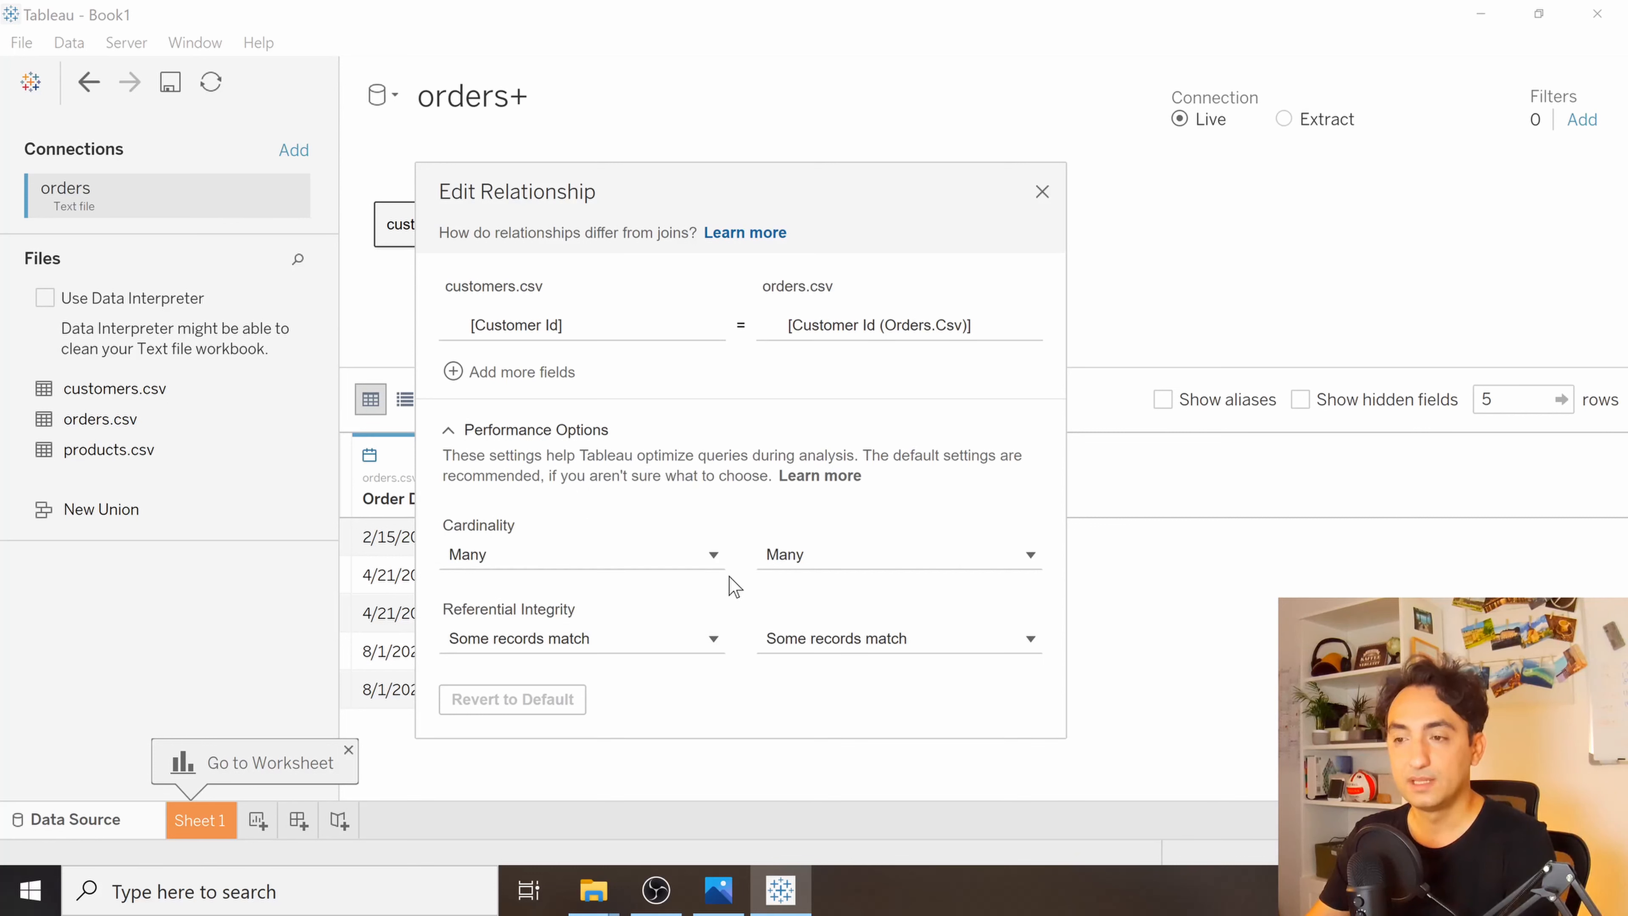
mouse_move(558, 567)
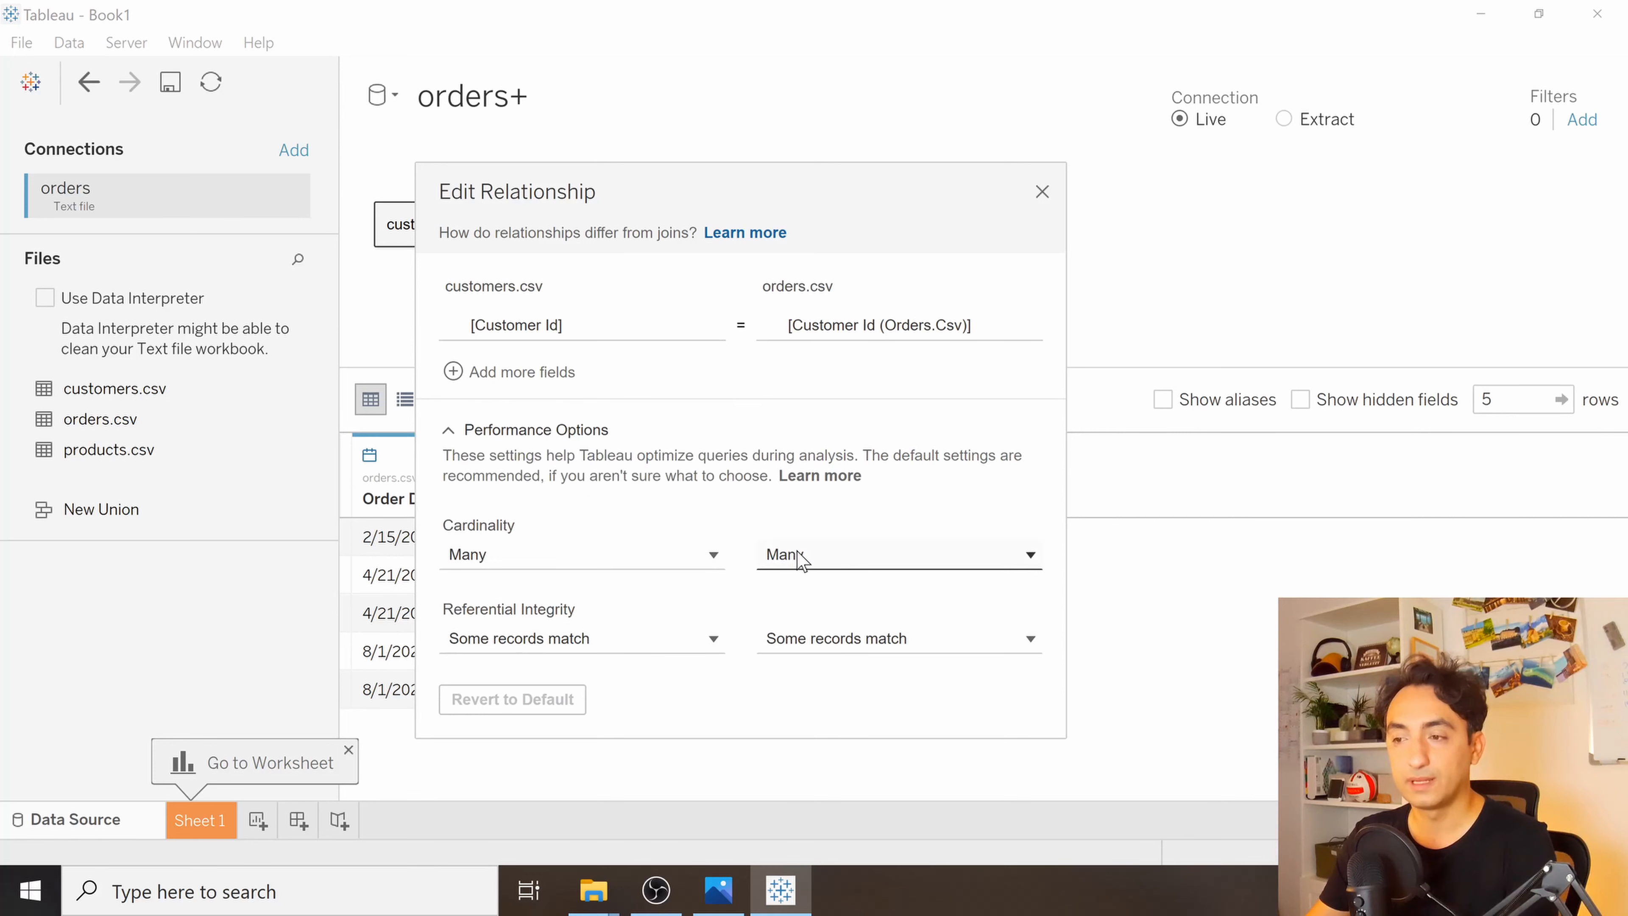
click(718, 889)
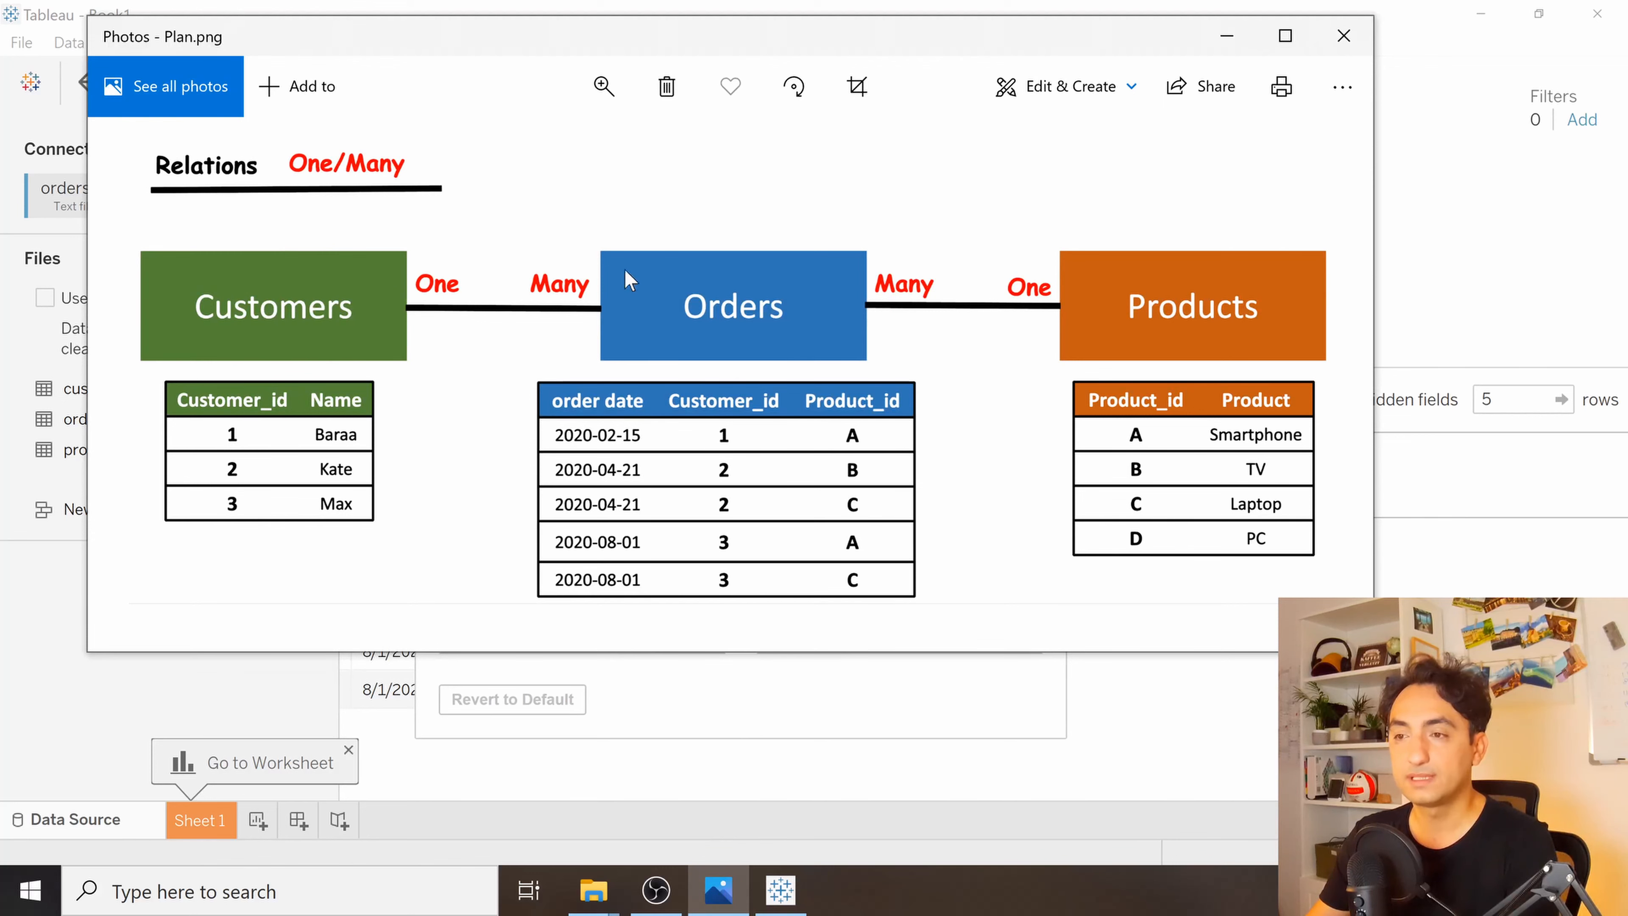
click(698, 884)
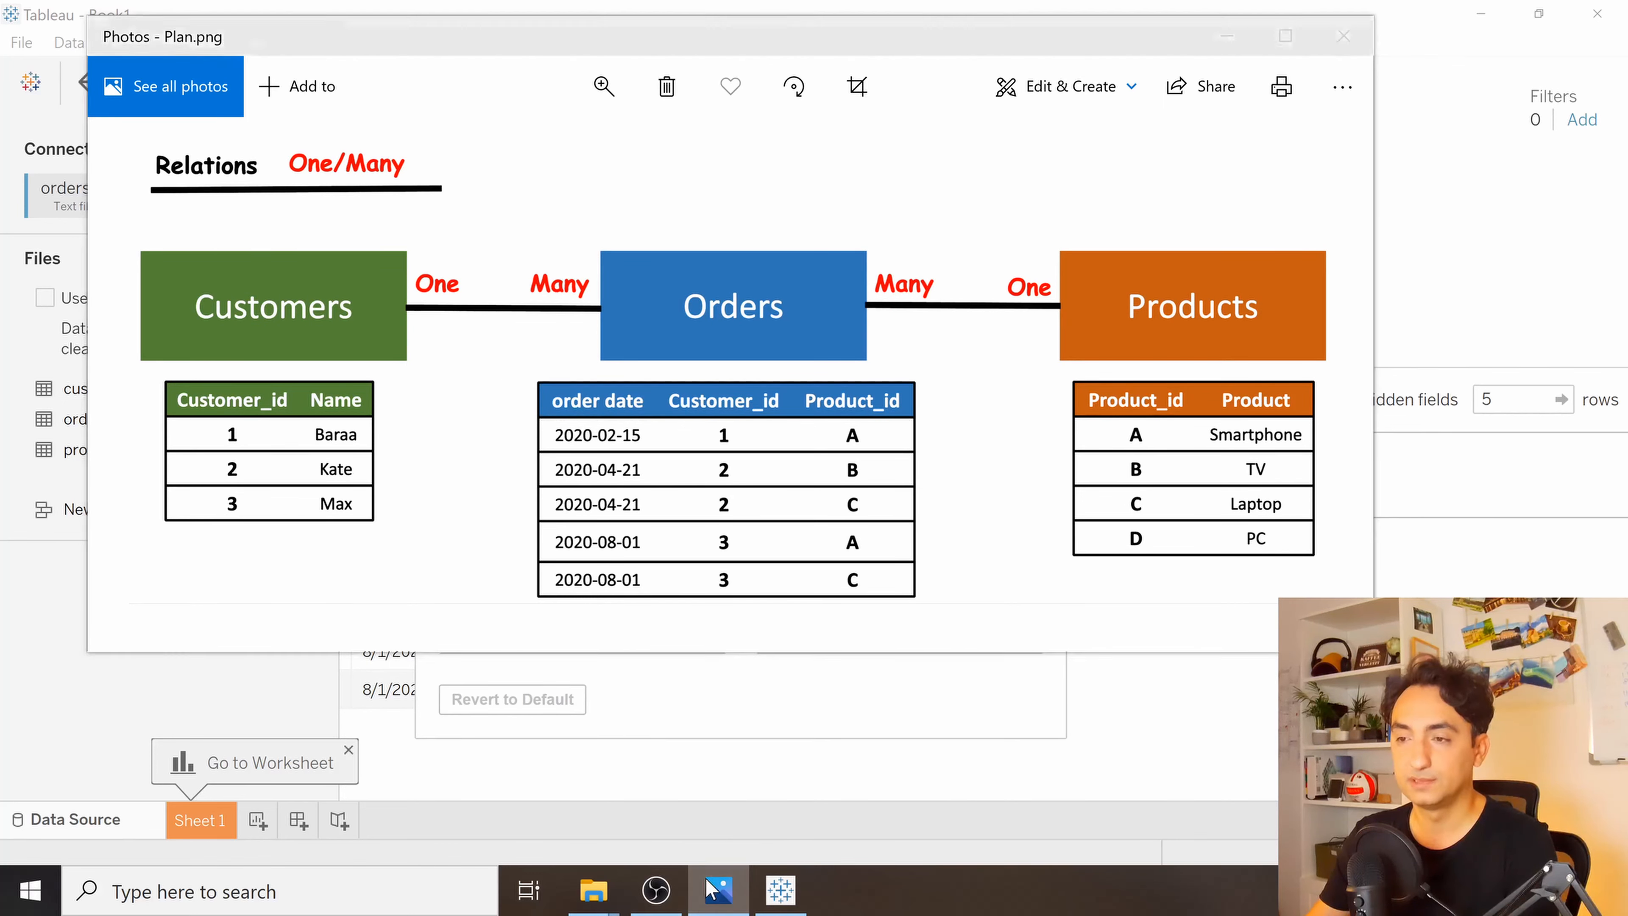
click(518, 558)
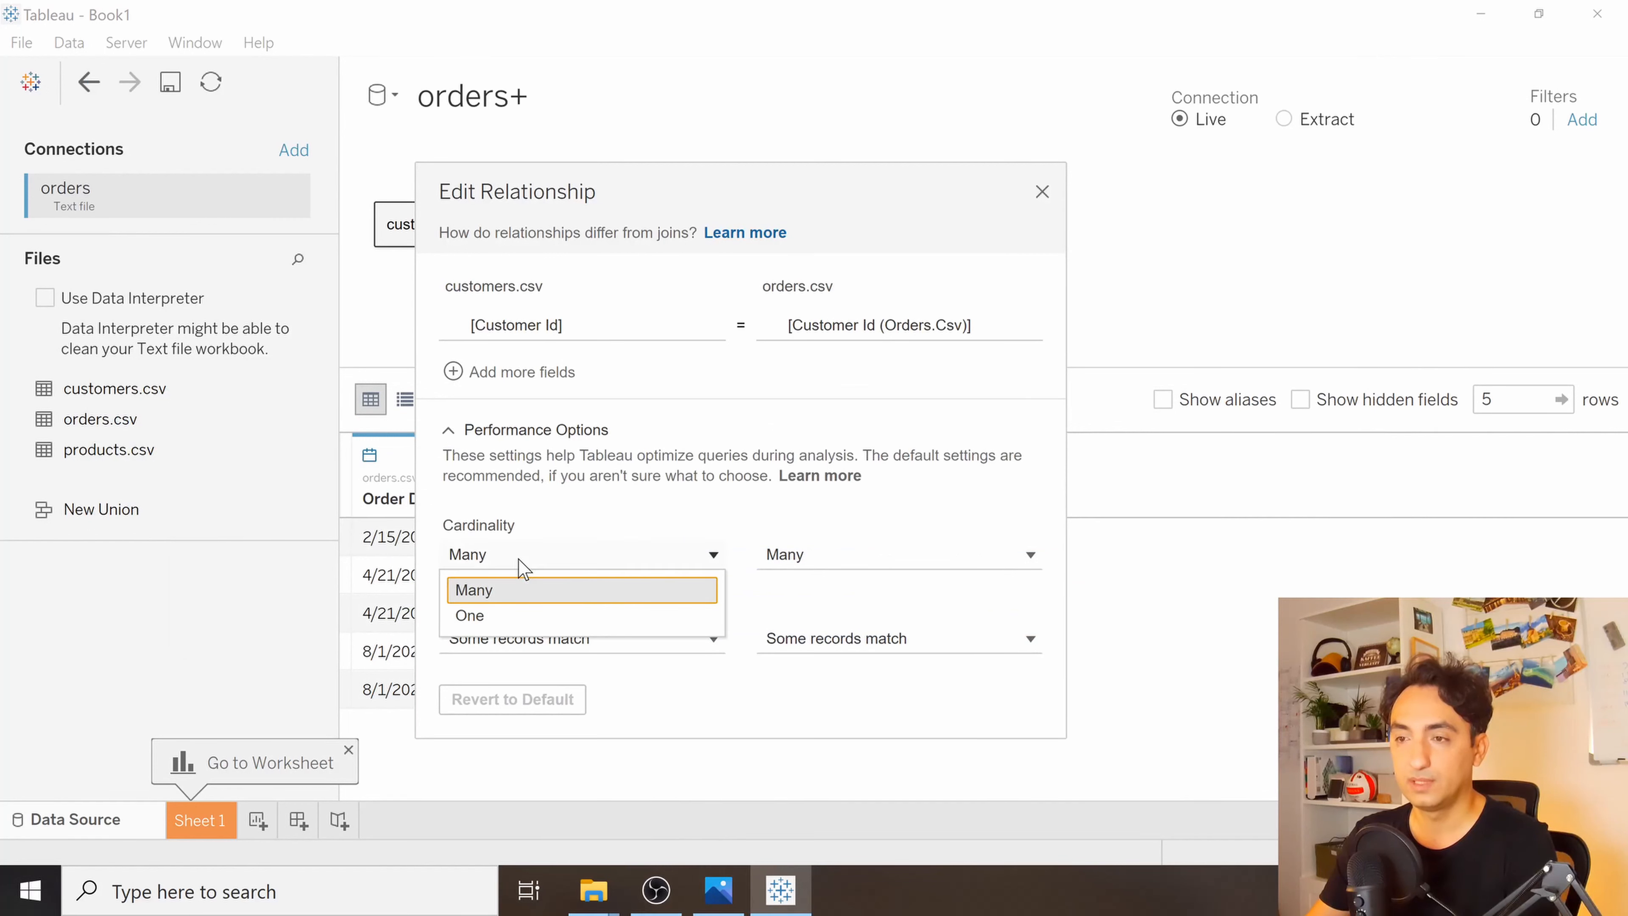
click(492, 615)
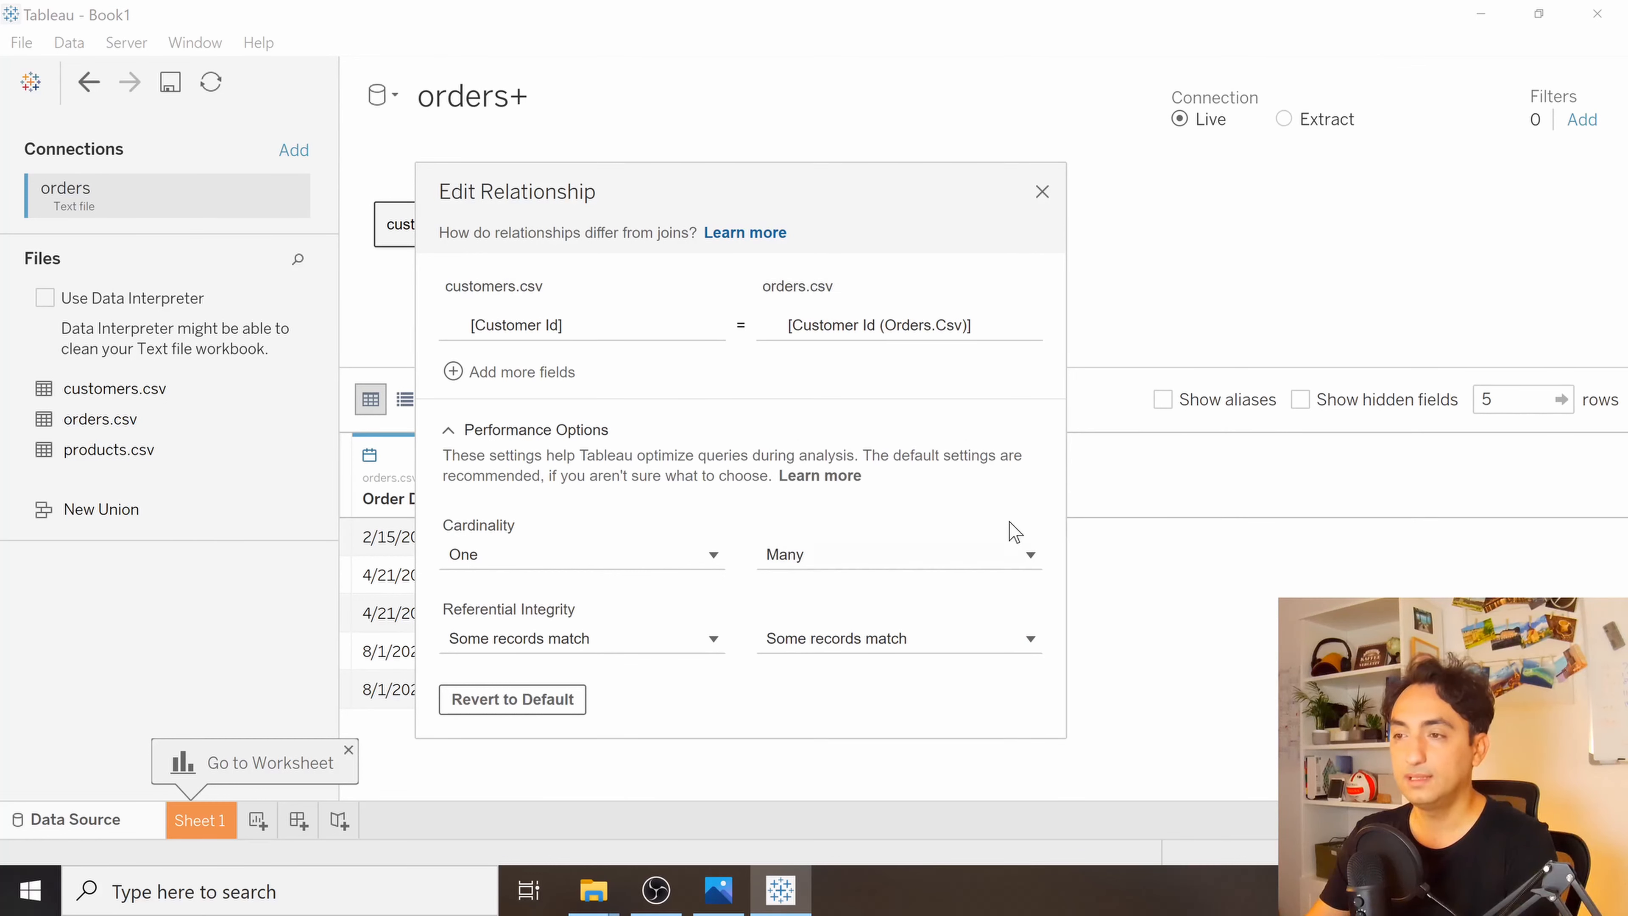
click(1039, 192)
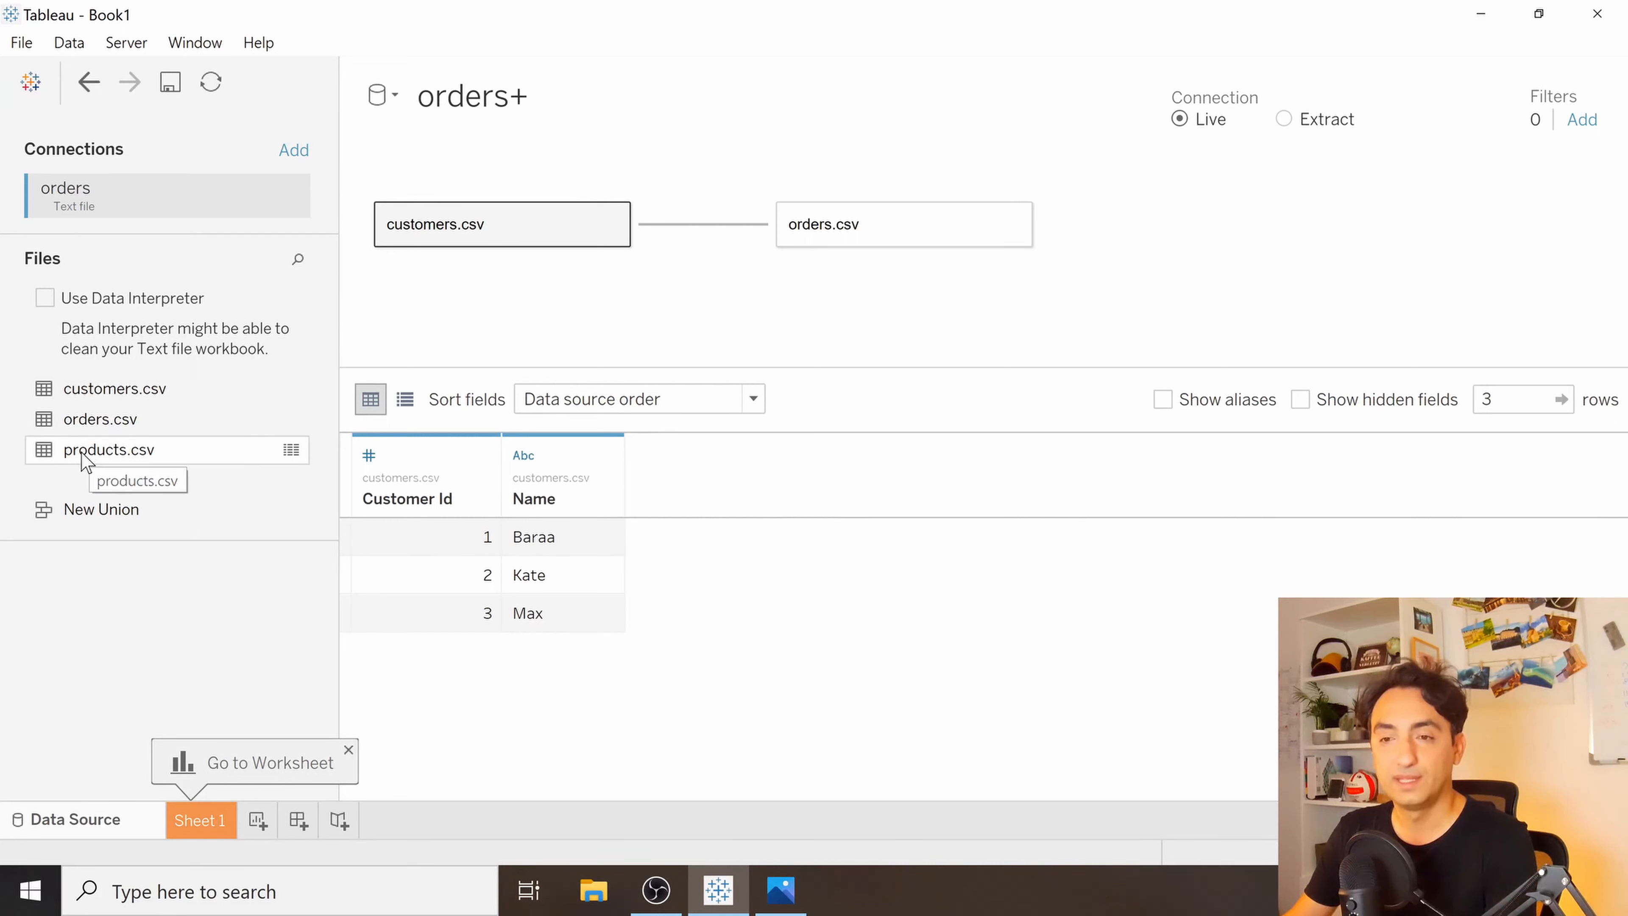
Add products.csv to the data model, related to orders.csv by product ID, and check the link against Plan.png.
drag(84, 454, 1156, 228)
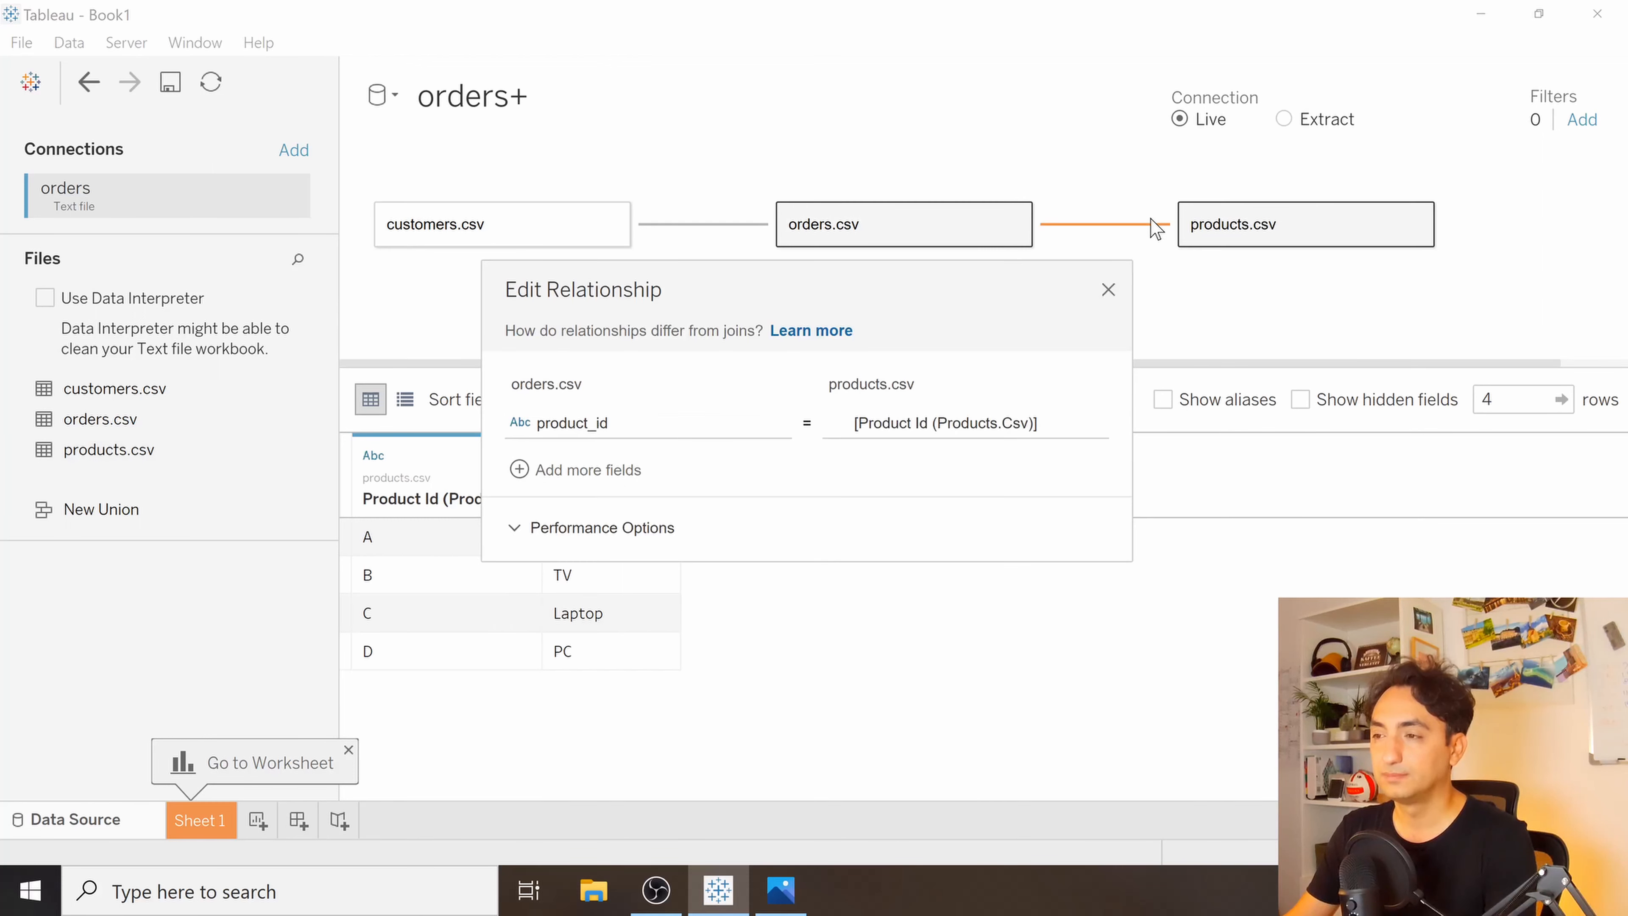
drag(637, 286, 926, 281)
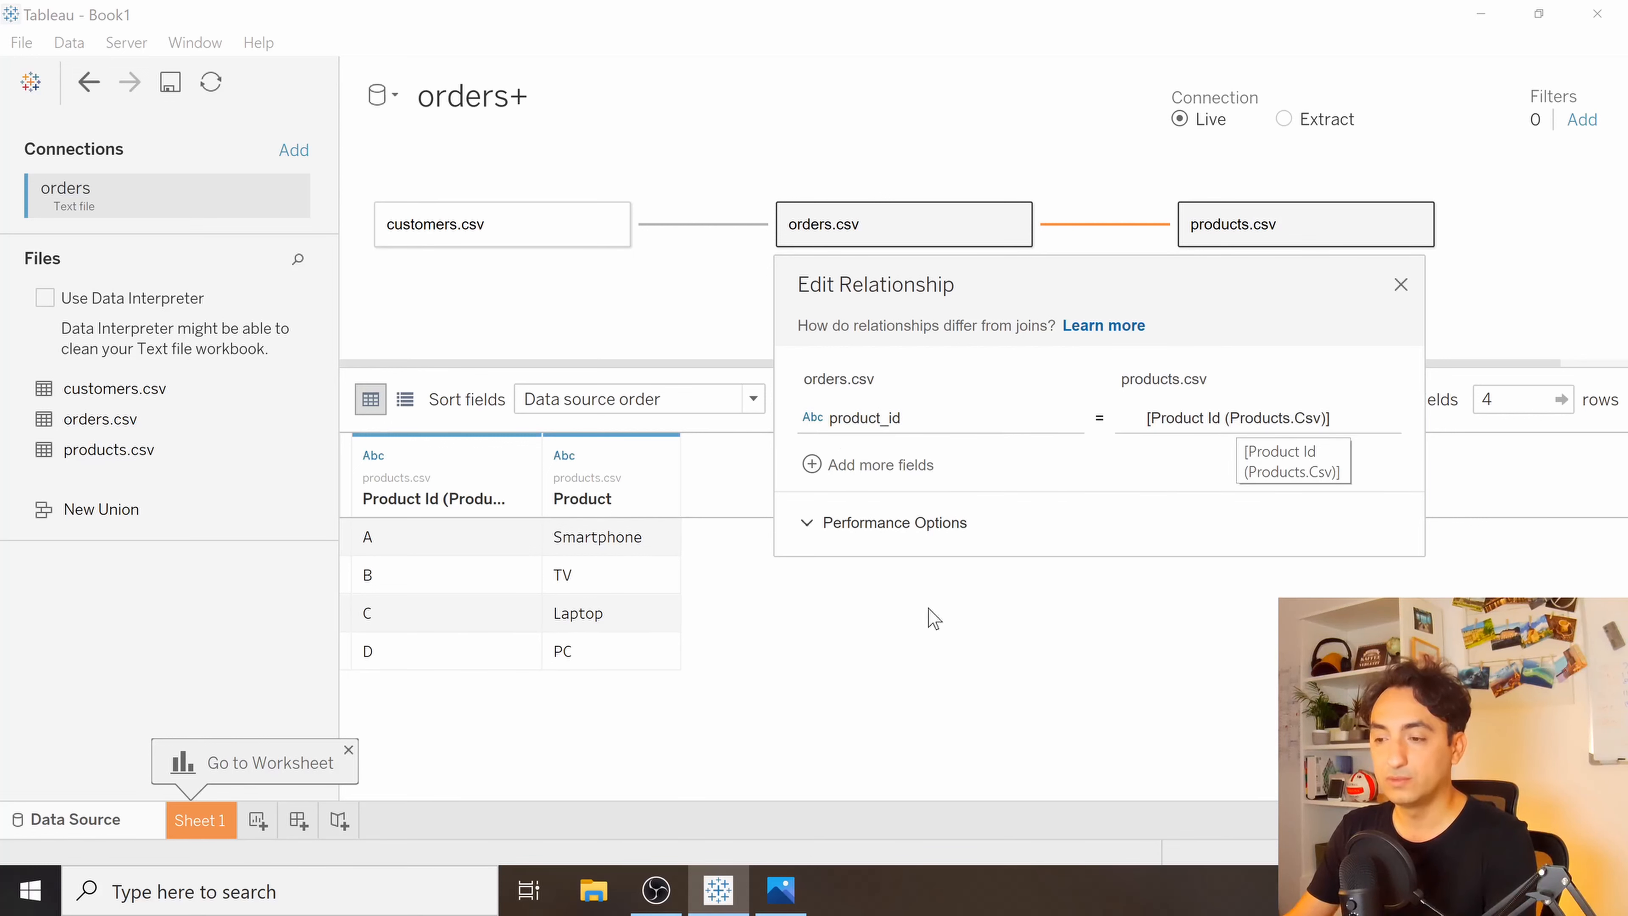
click(781, 889)
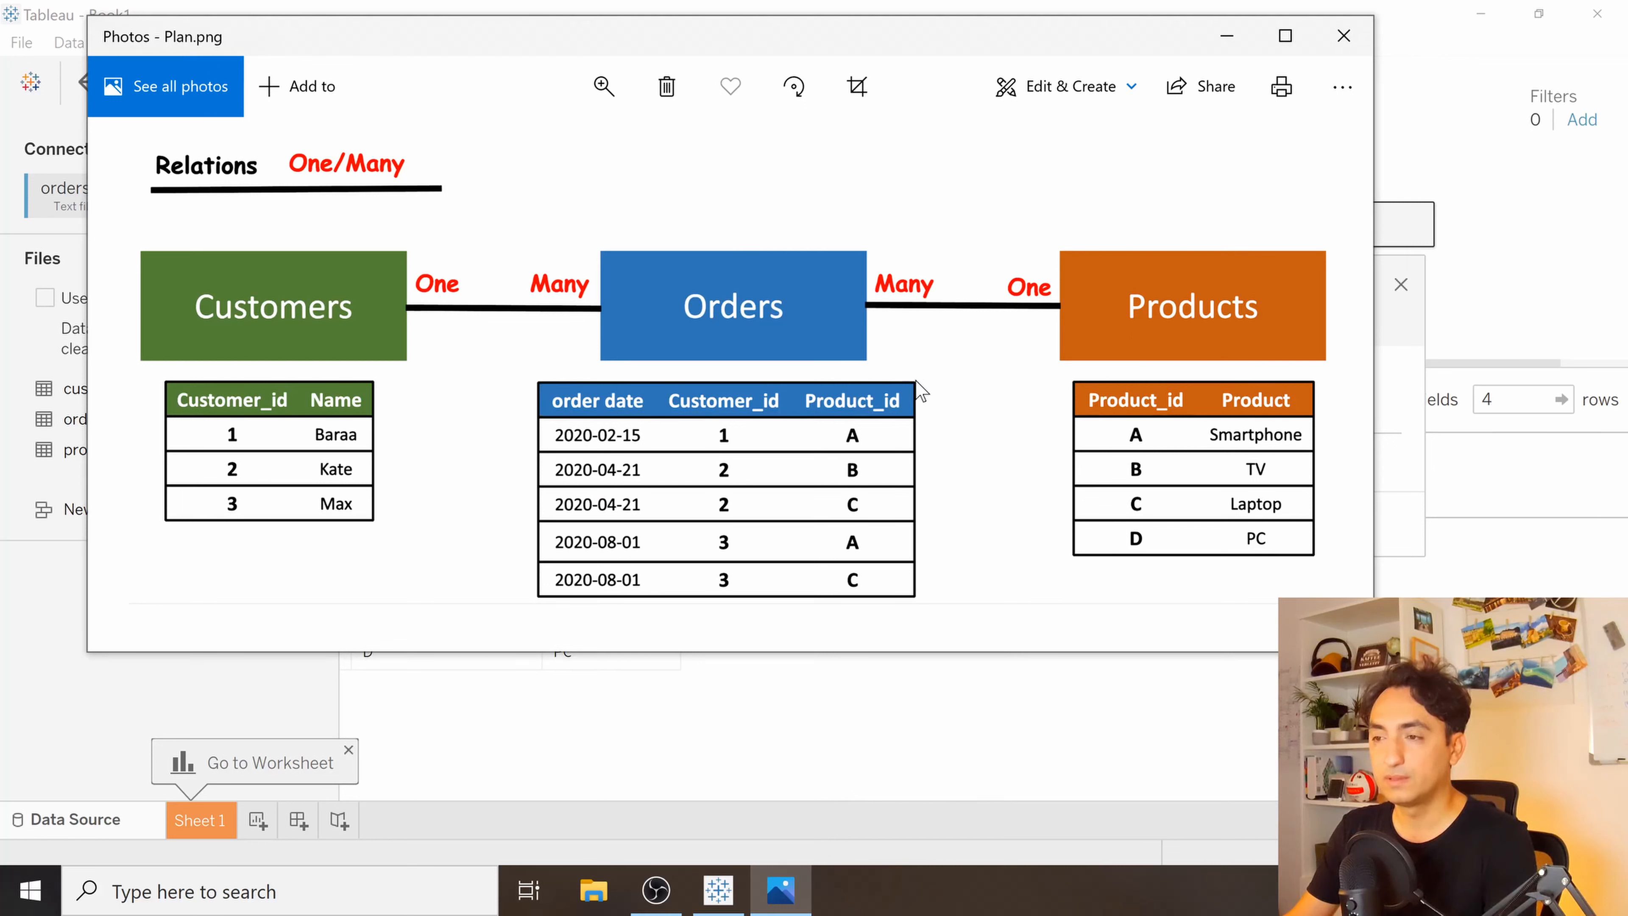
click(1414, 359)
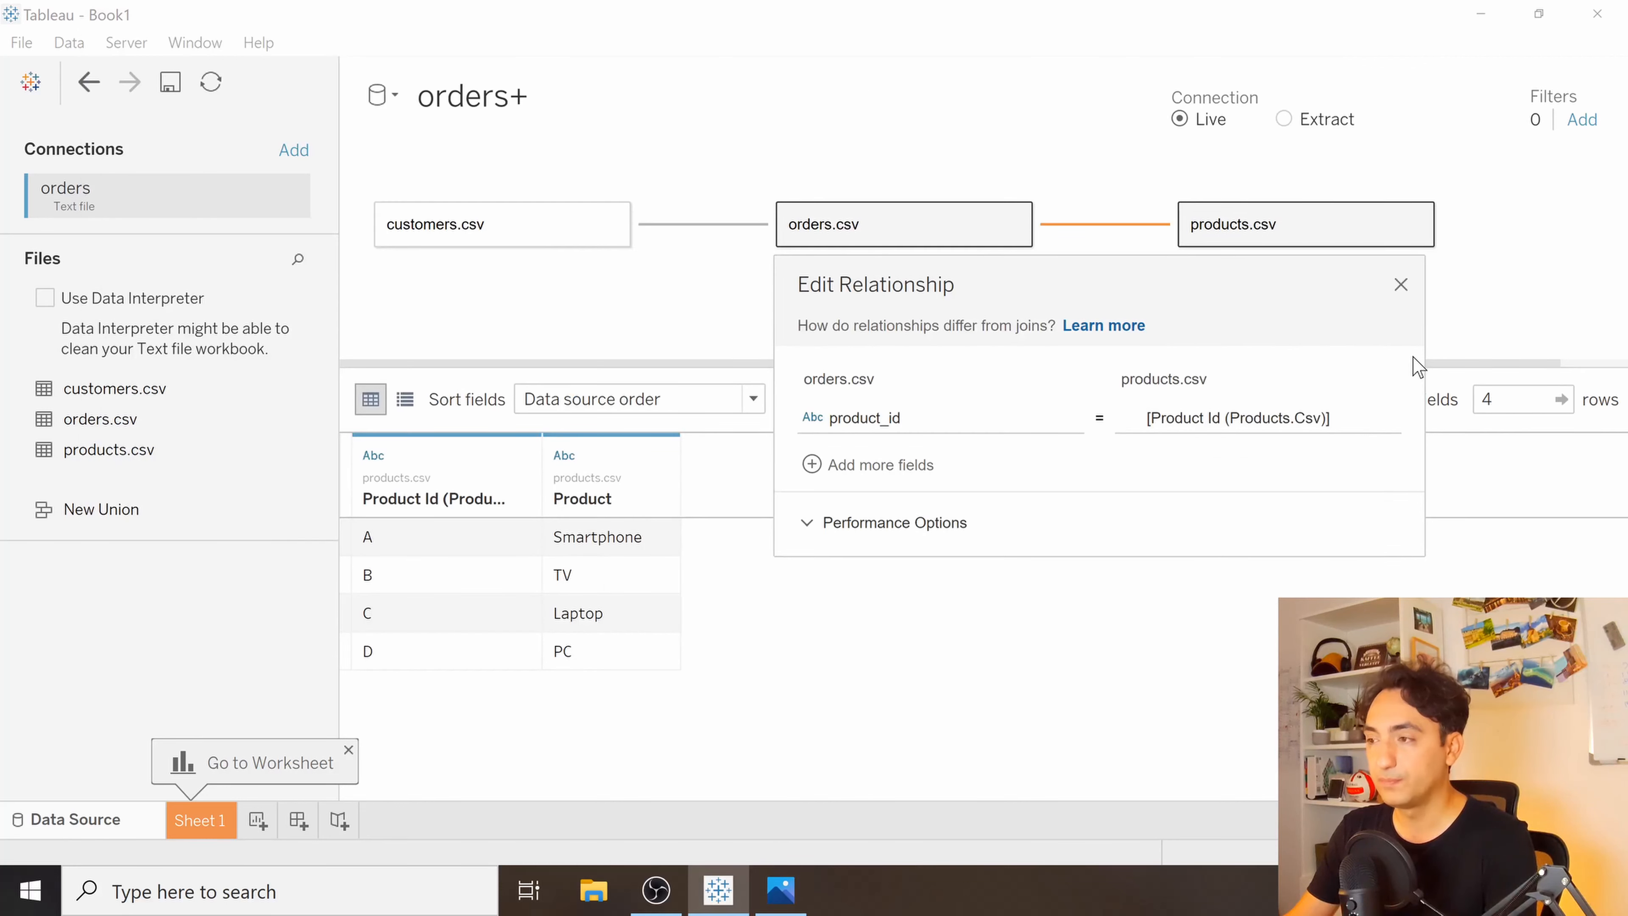
Set the cardinality of the products.csv side to One in its relationship with orders.csv, following Plan.png, and close the relationship settings.
click(821, 522)
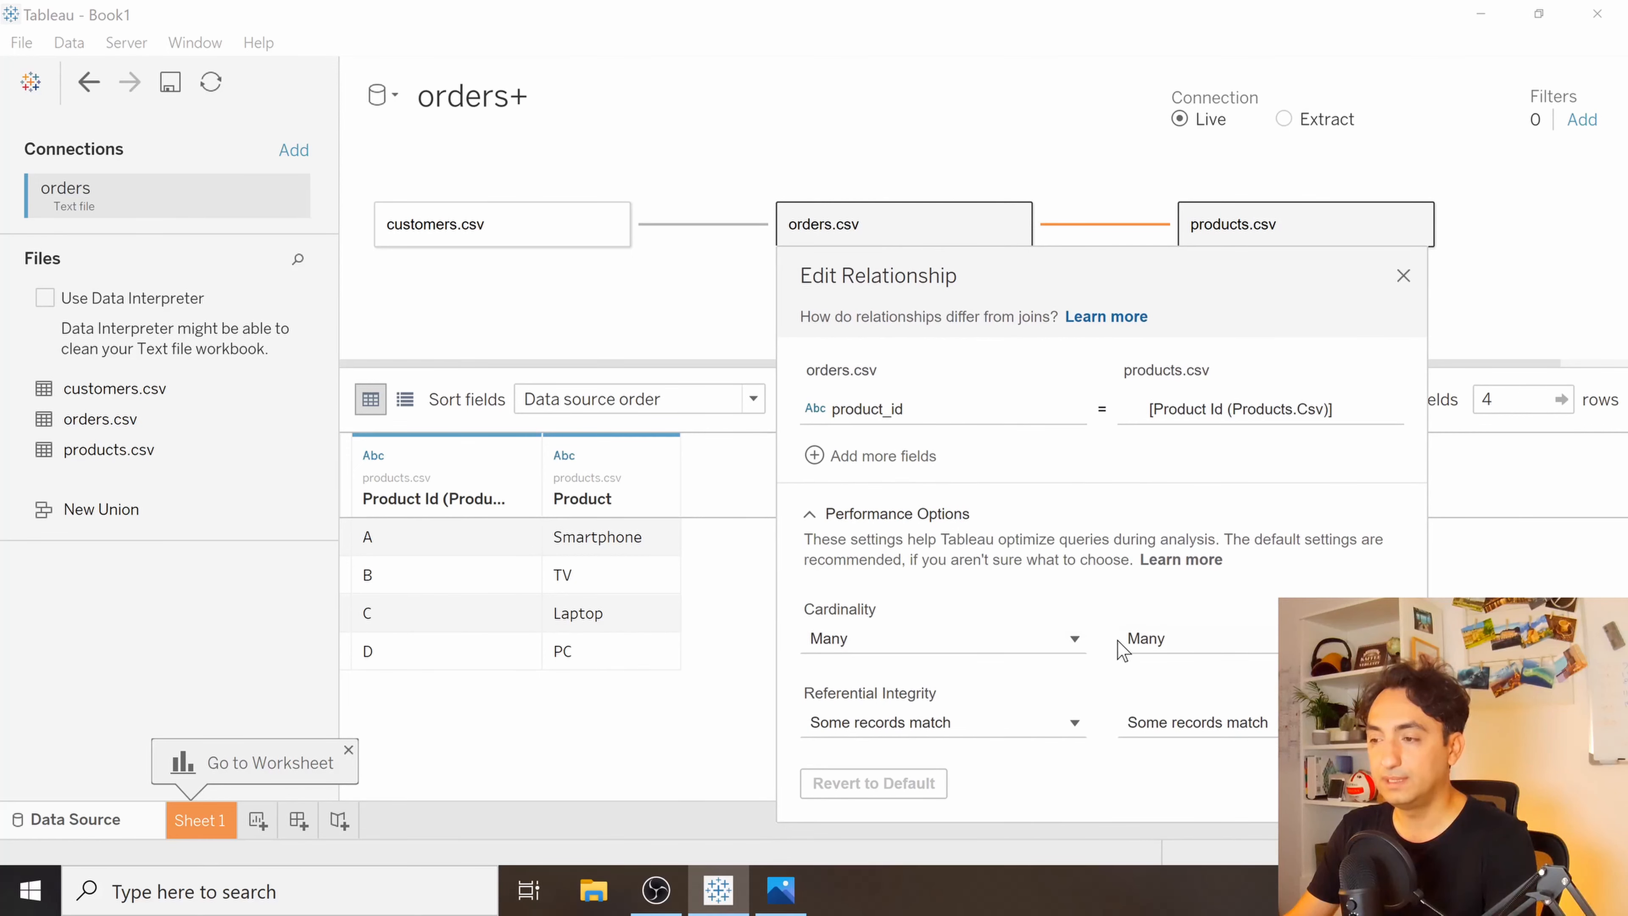
mouse_move(1123, 641)
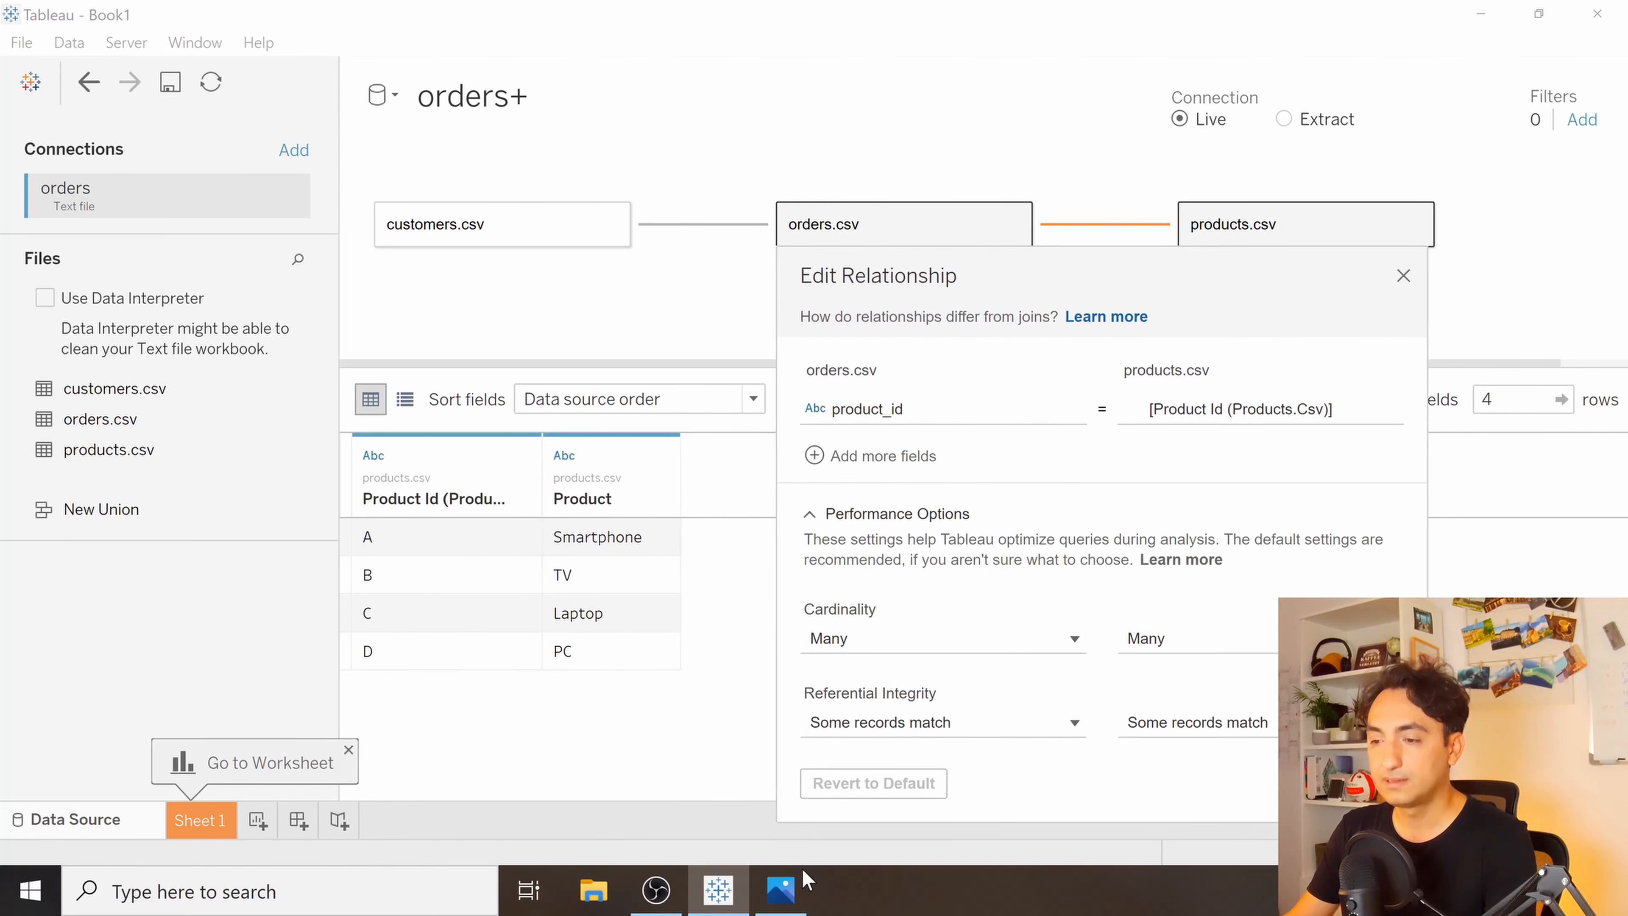
click(782, 889)
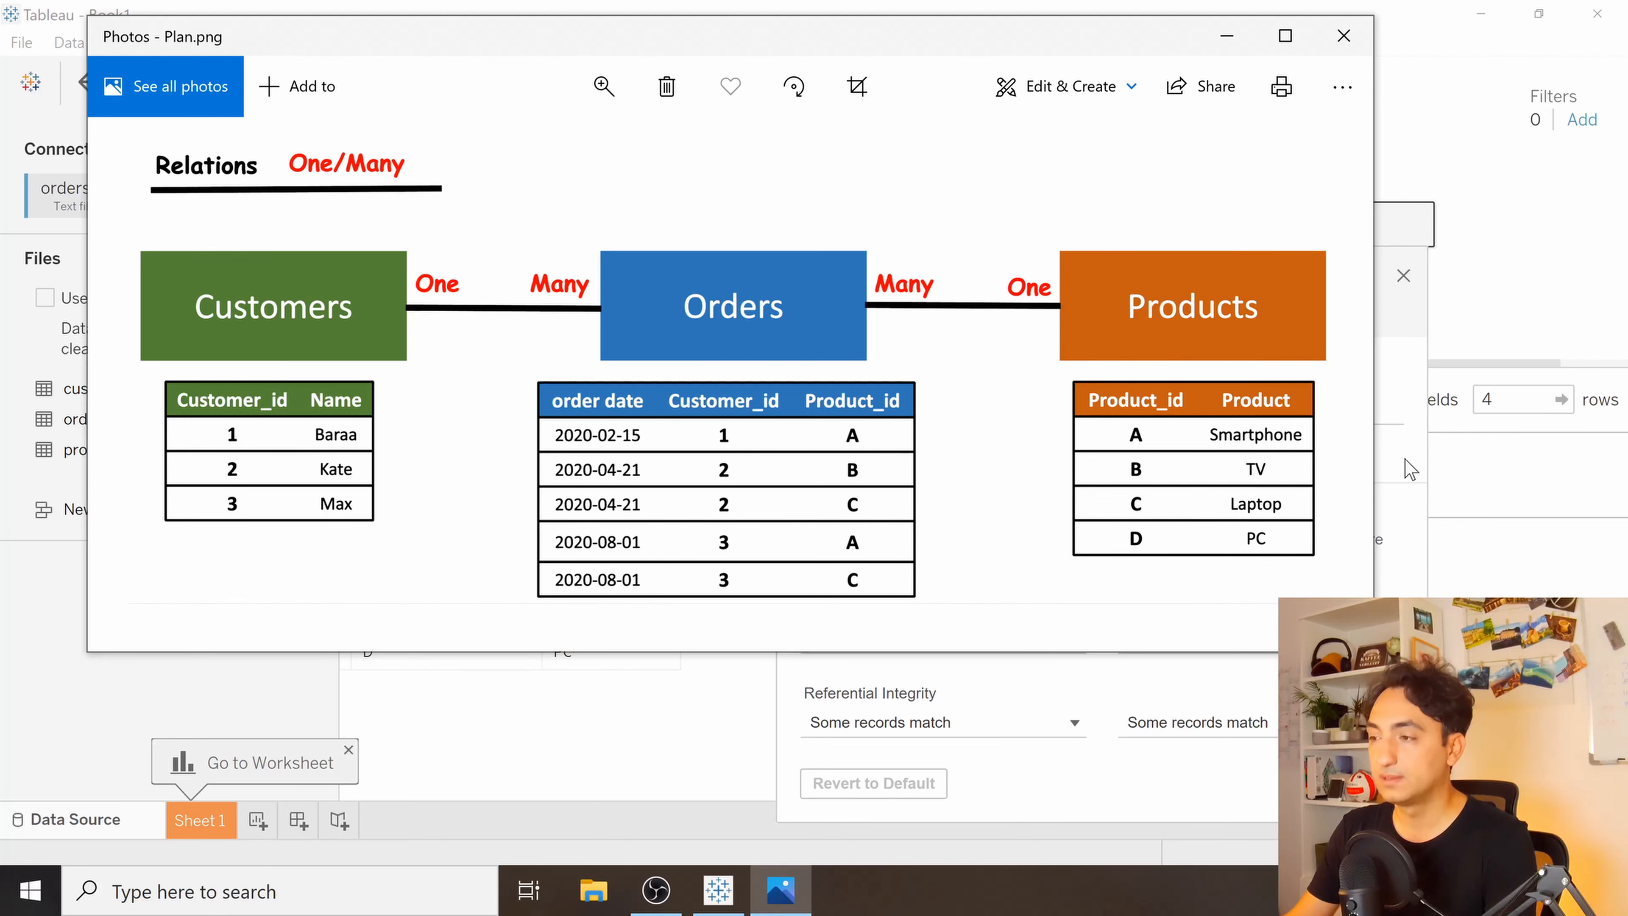
click(1418, 512)
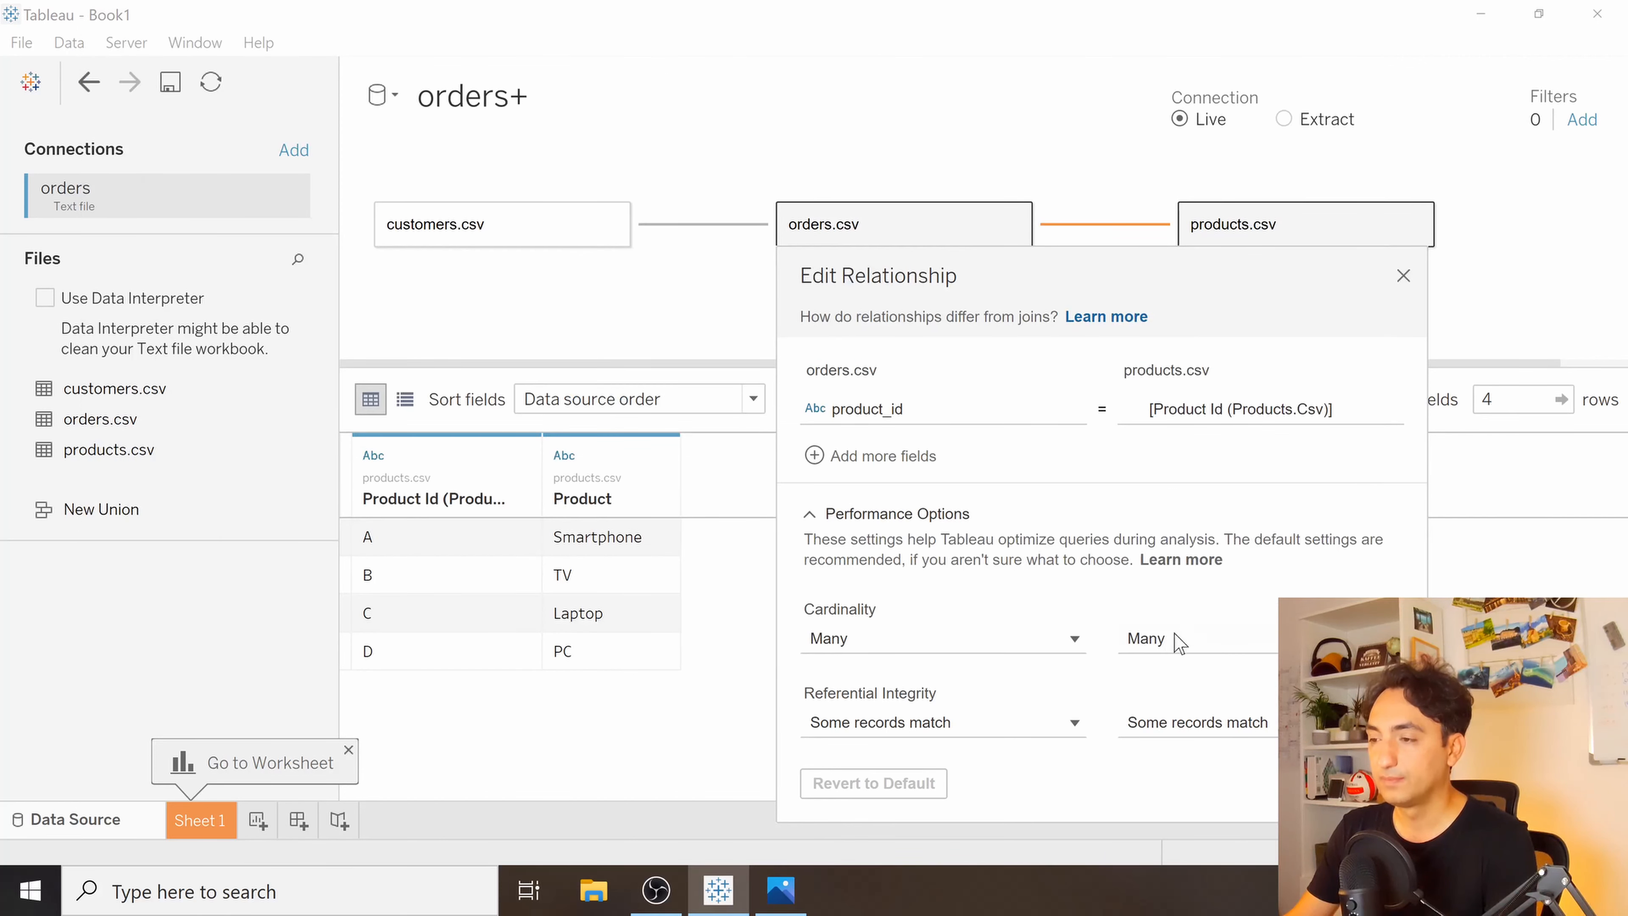
click(1165, 649)
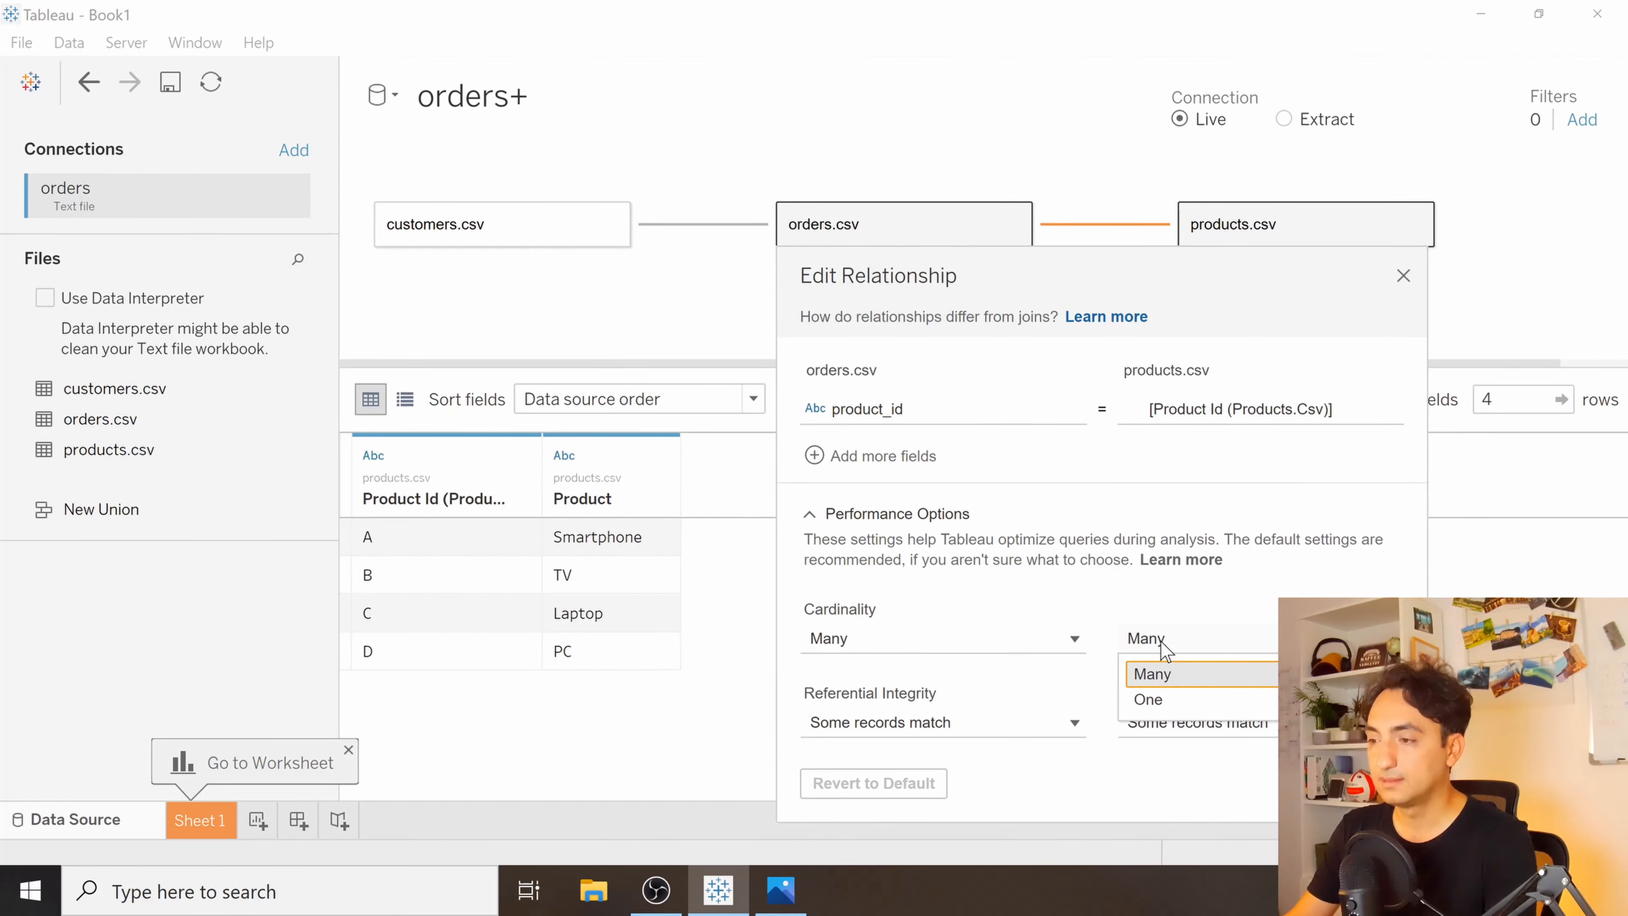
click(1181, 696)
click(1402, 275)
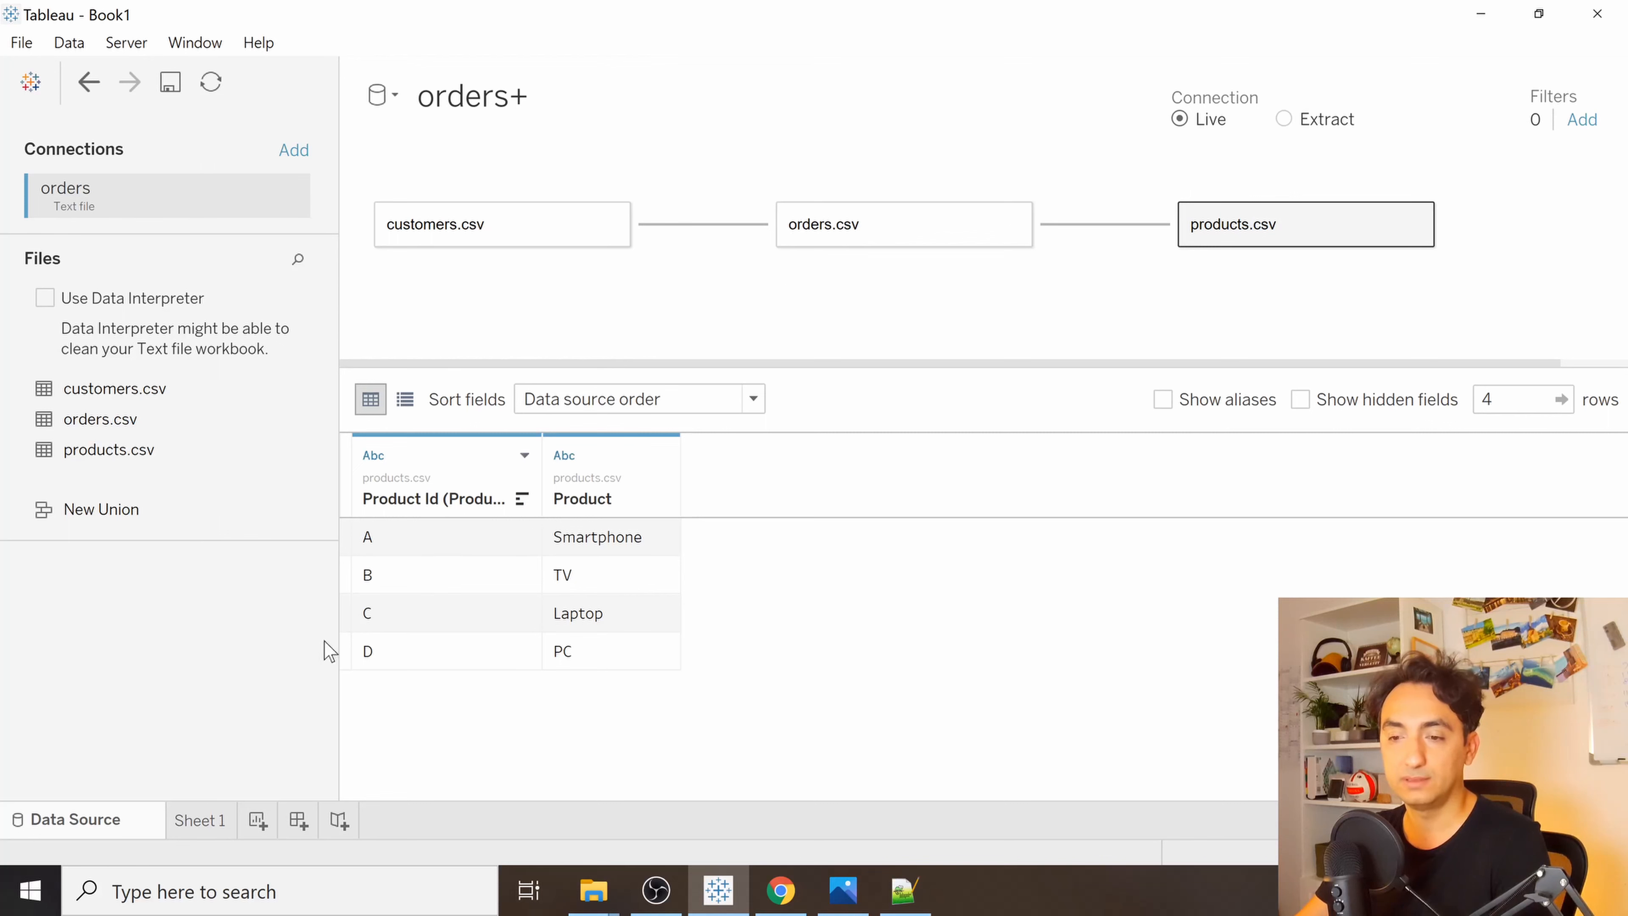
In Sheet 1, place Customer Id and Name from customers.csv and the orders.csv count on Rows.
click(201, 822)
mouse_move(204, 826)
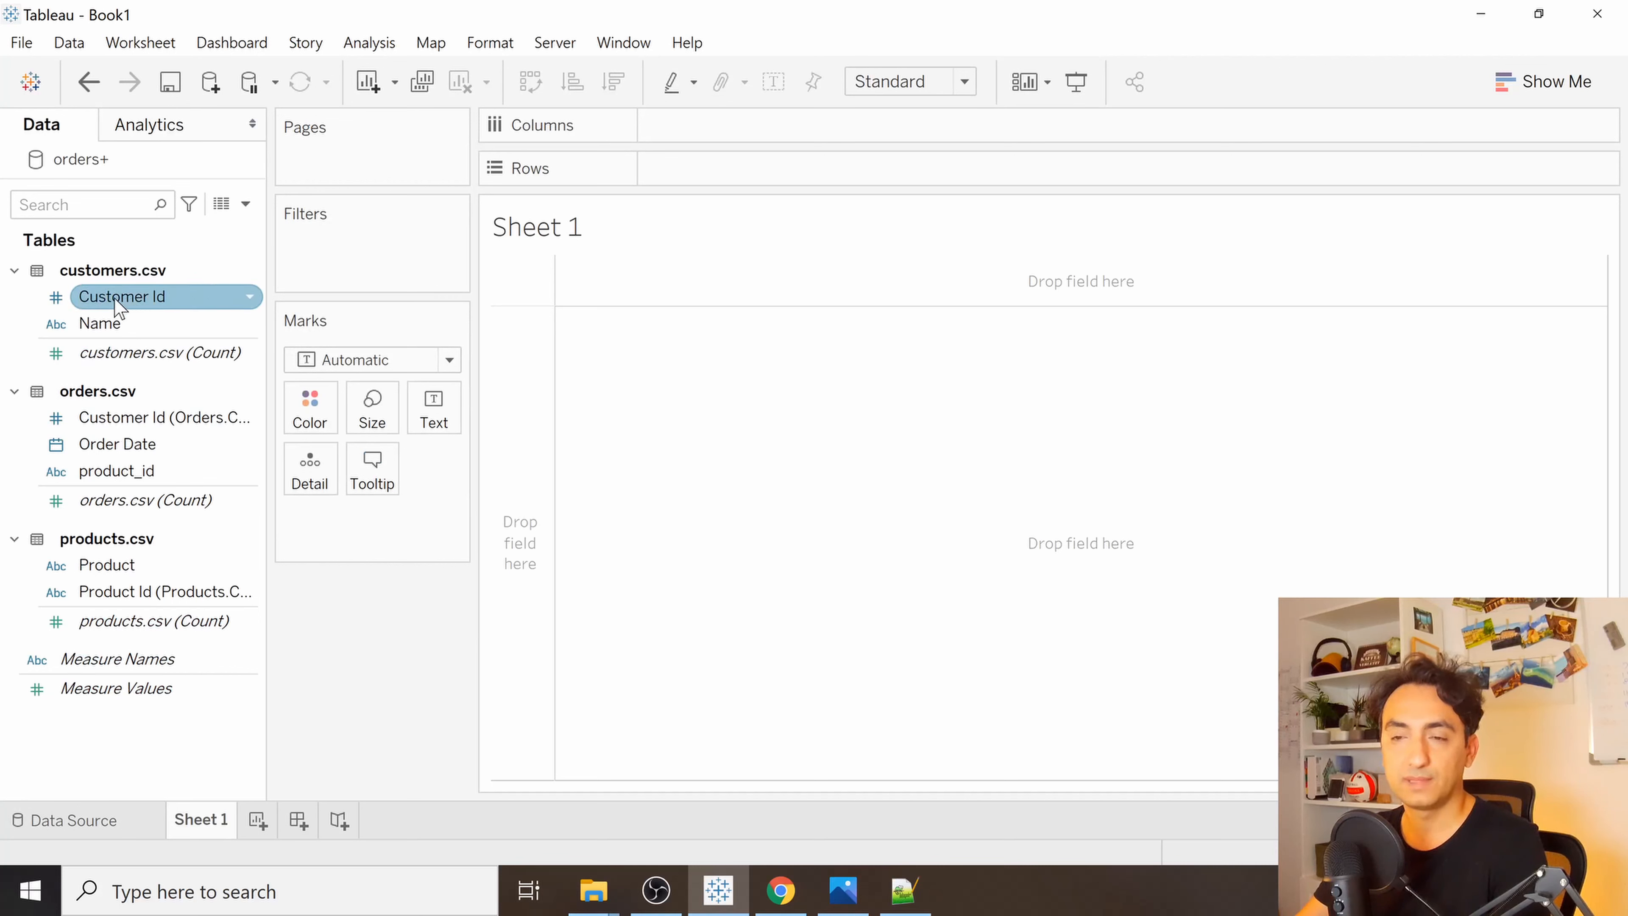
drag(118, 305, 654, 182)
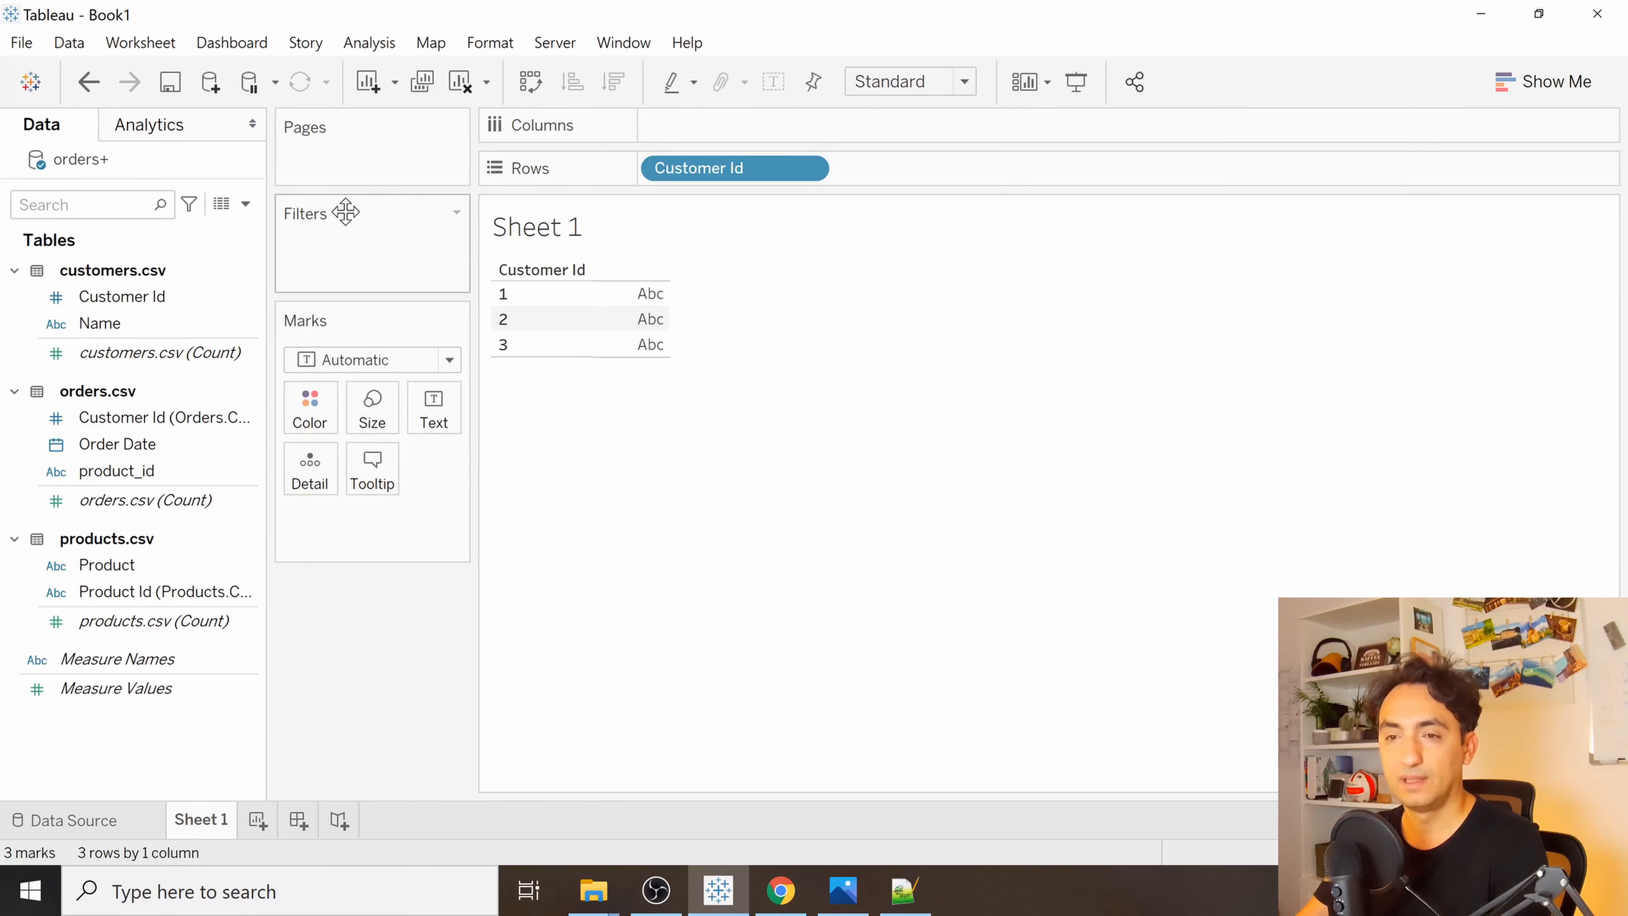
drag(128, 323, 894, 178)
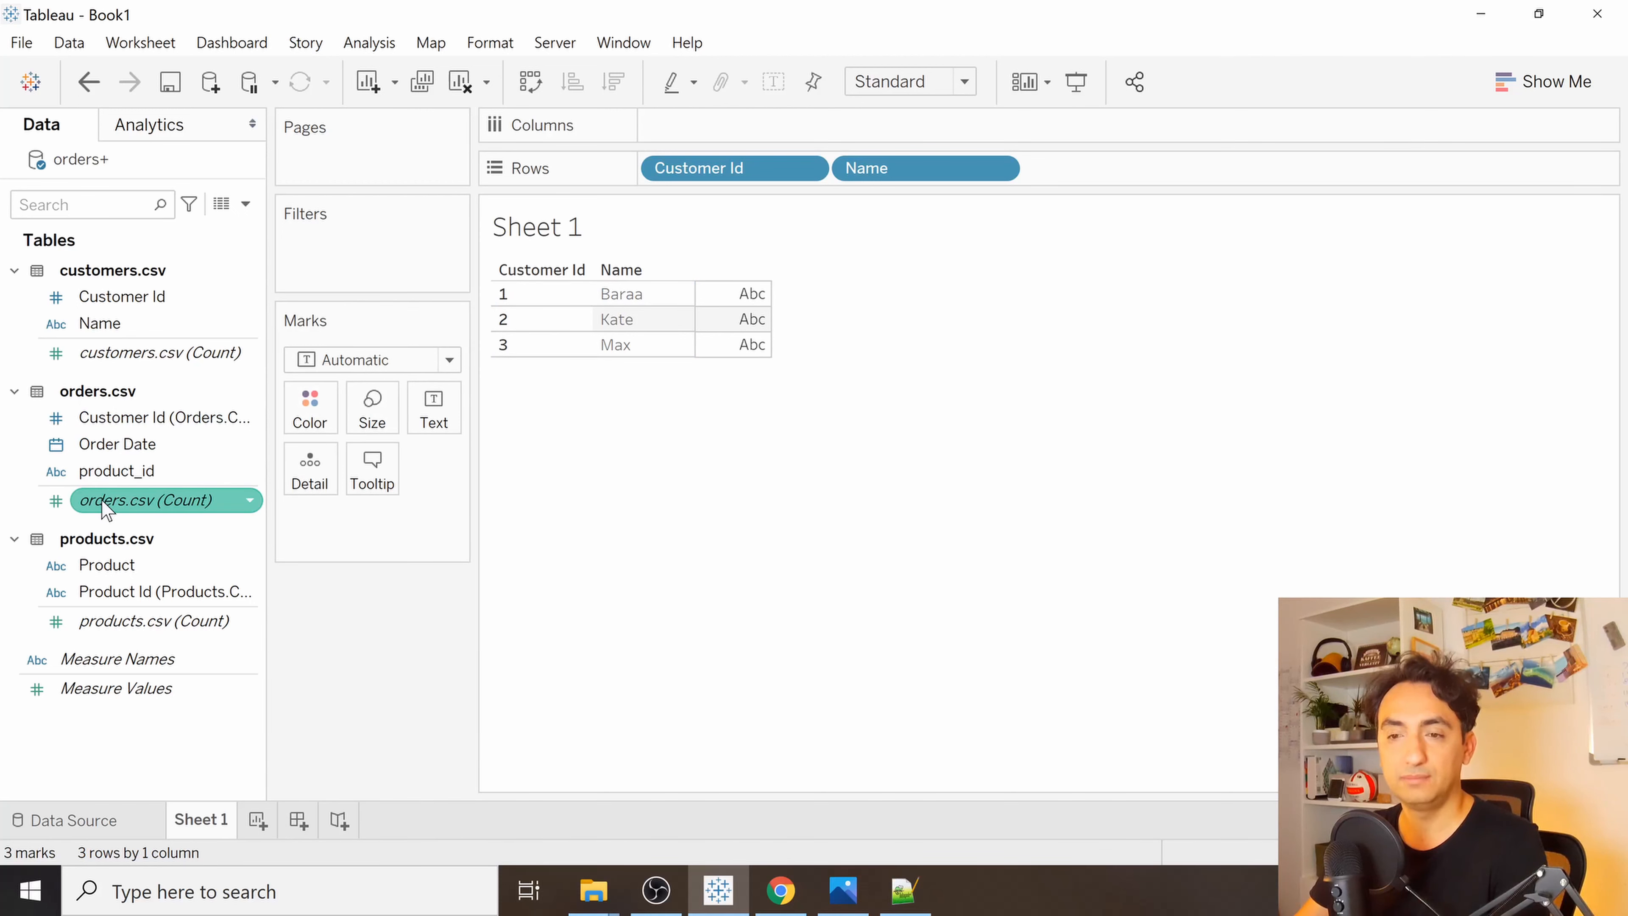
mouse_move(107, 508)
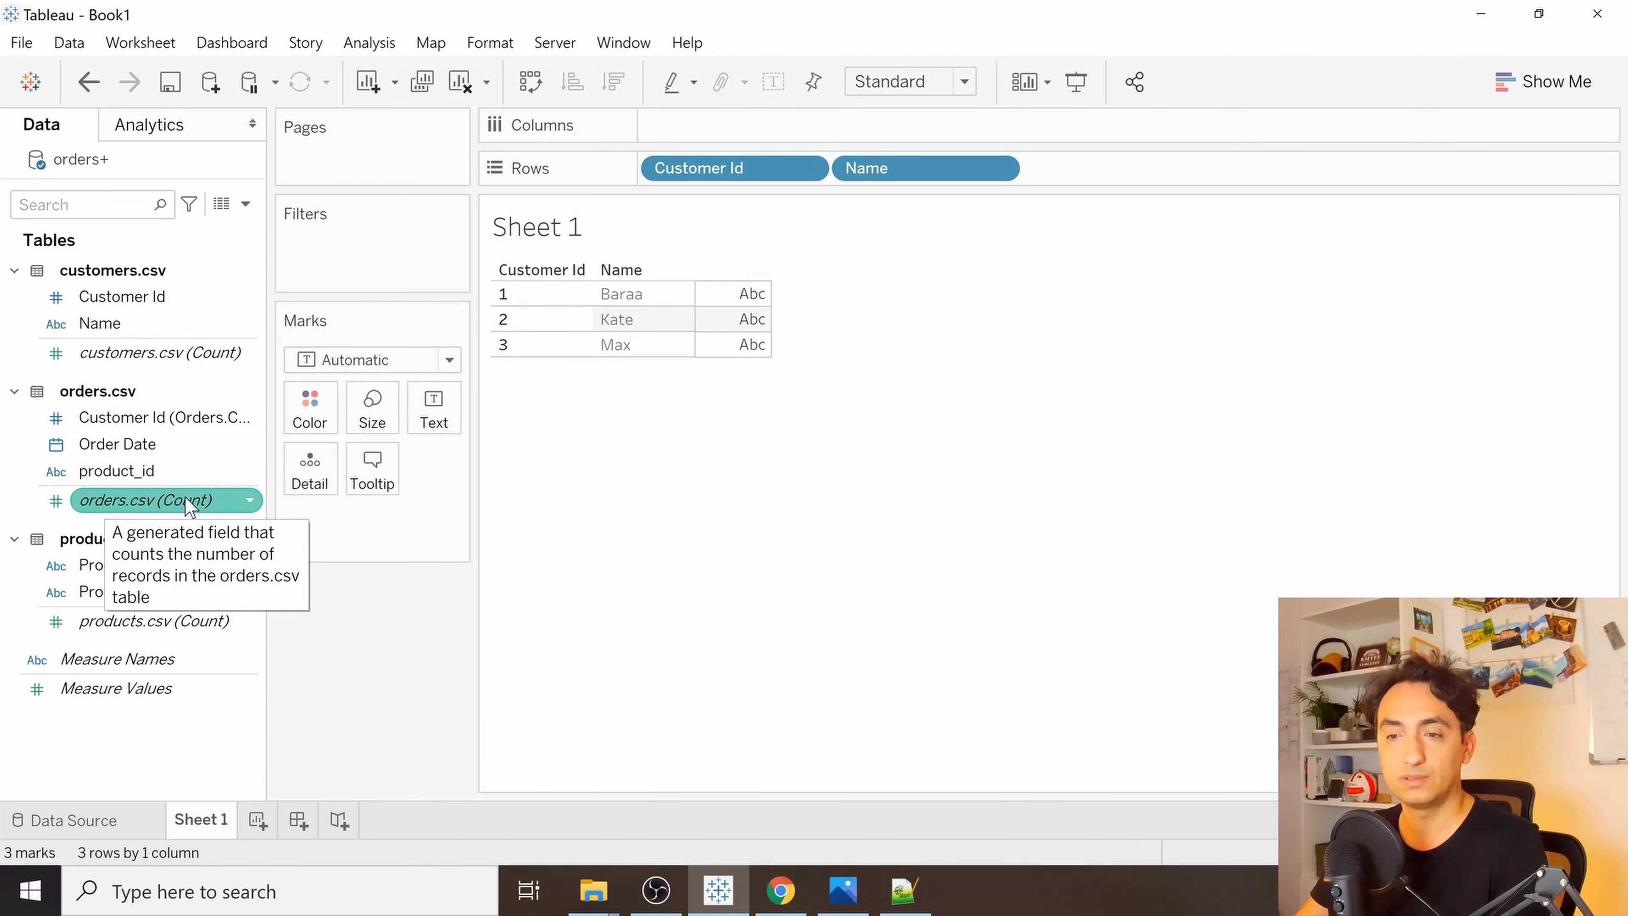
drag(152, 506, 1109, 184)
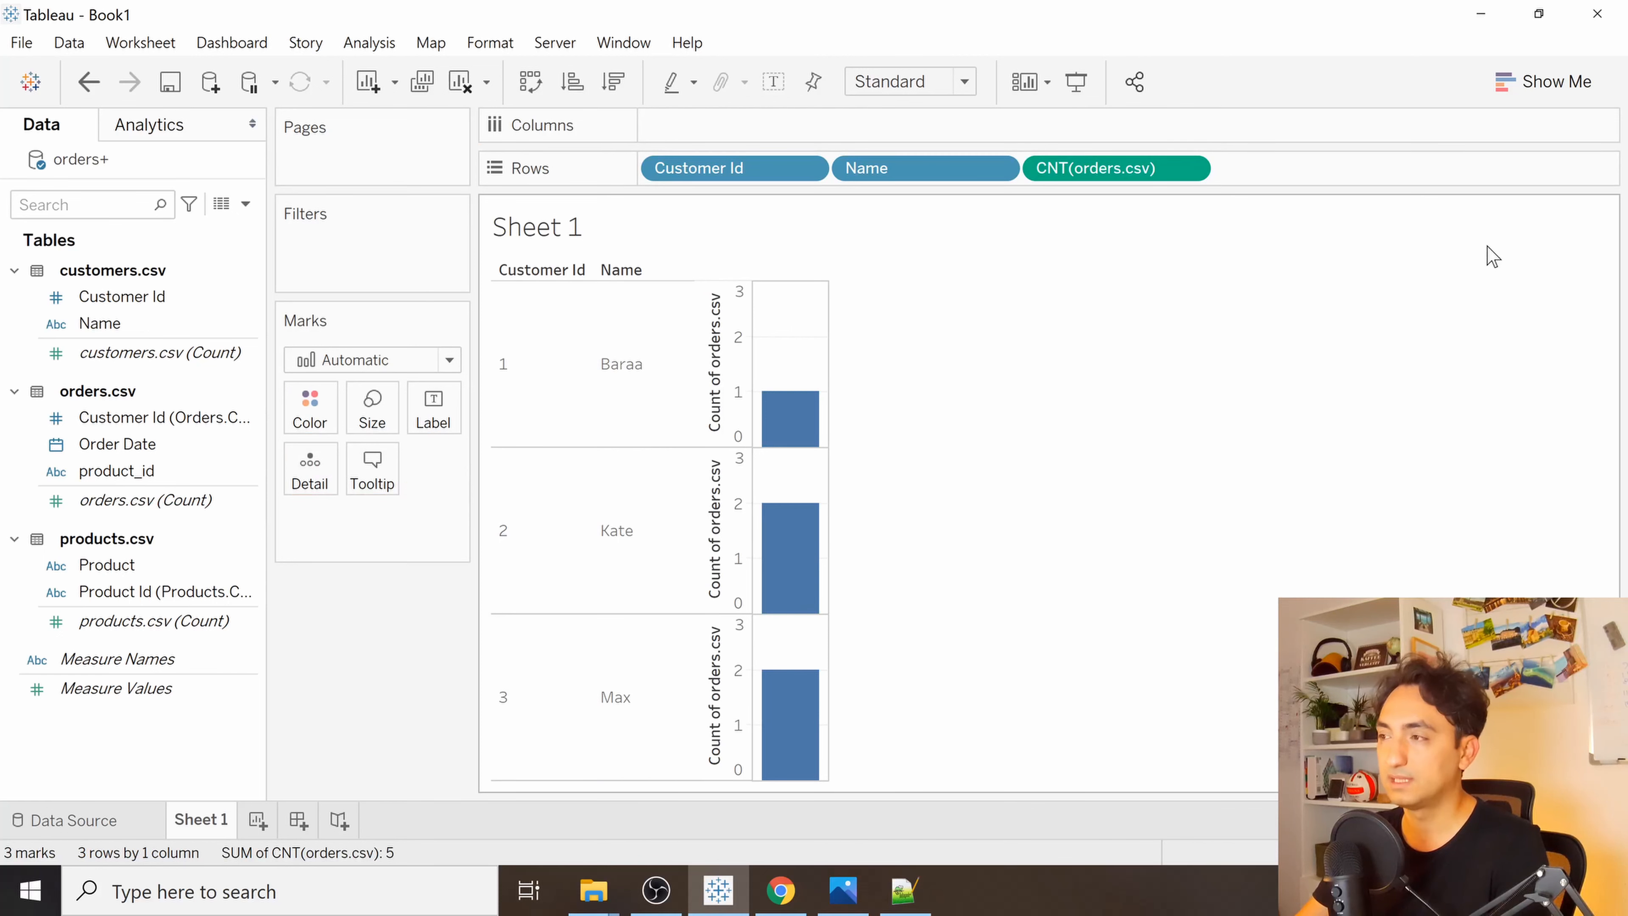
Convert the bar chart to a text table and compare the order counts per customer with Plan.png.
click(1543, 74)
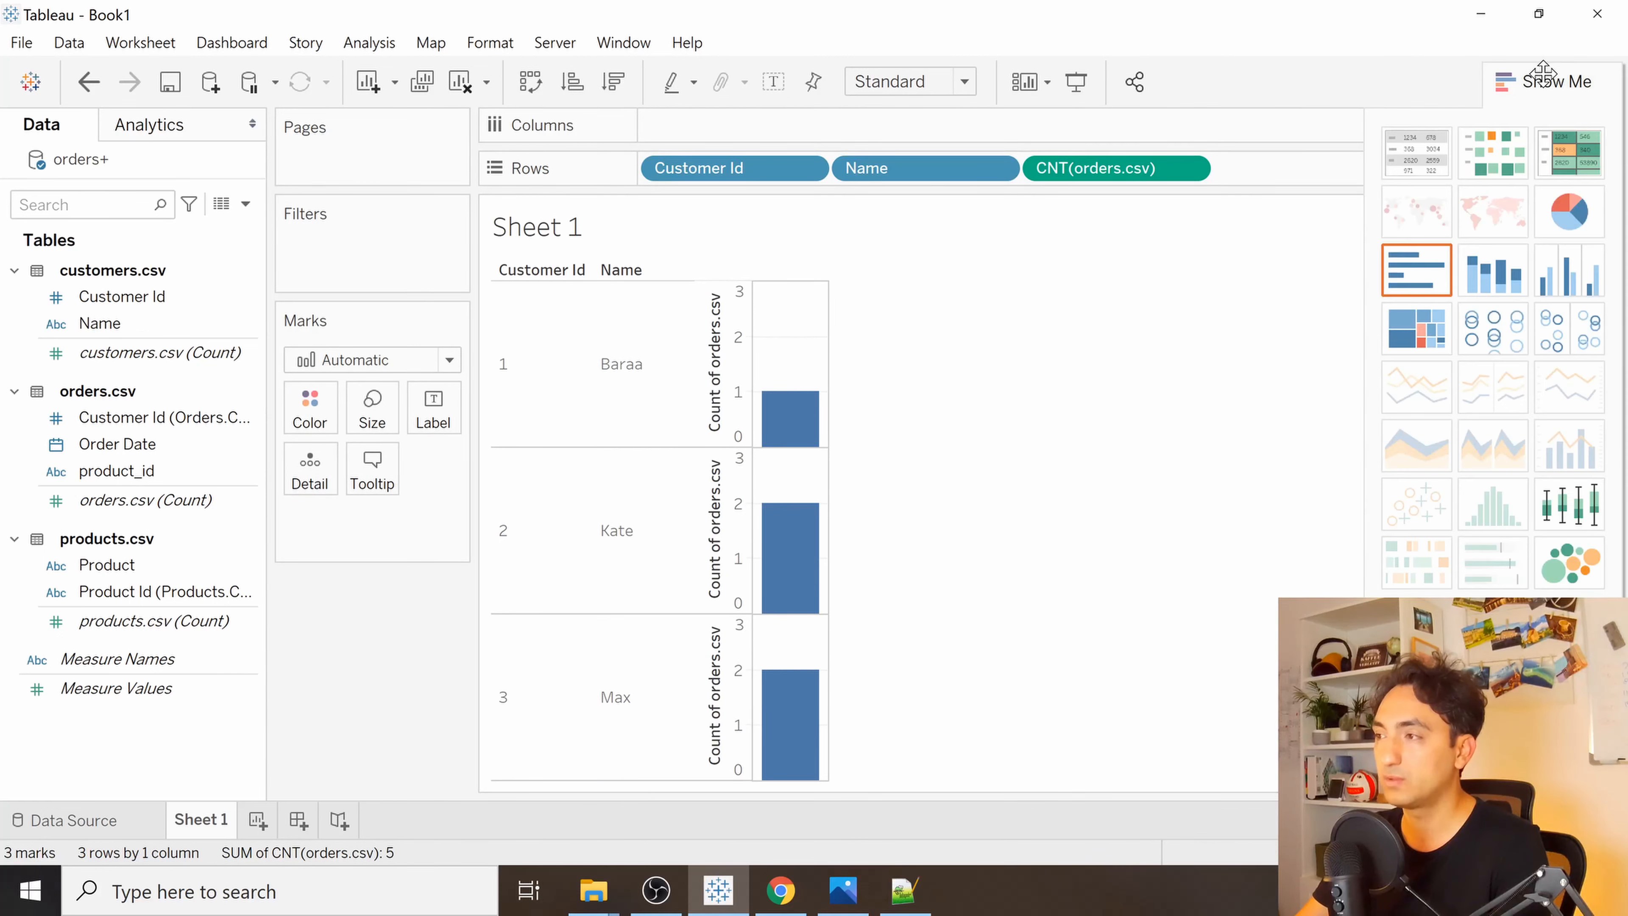
click(1416, 152)
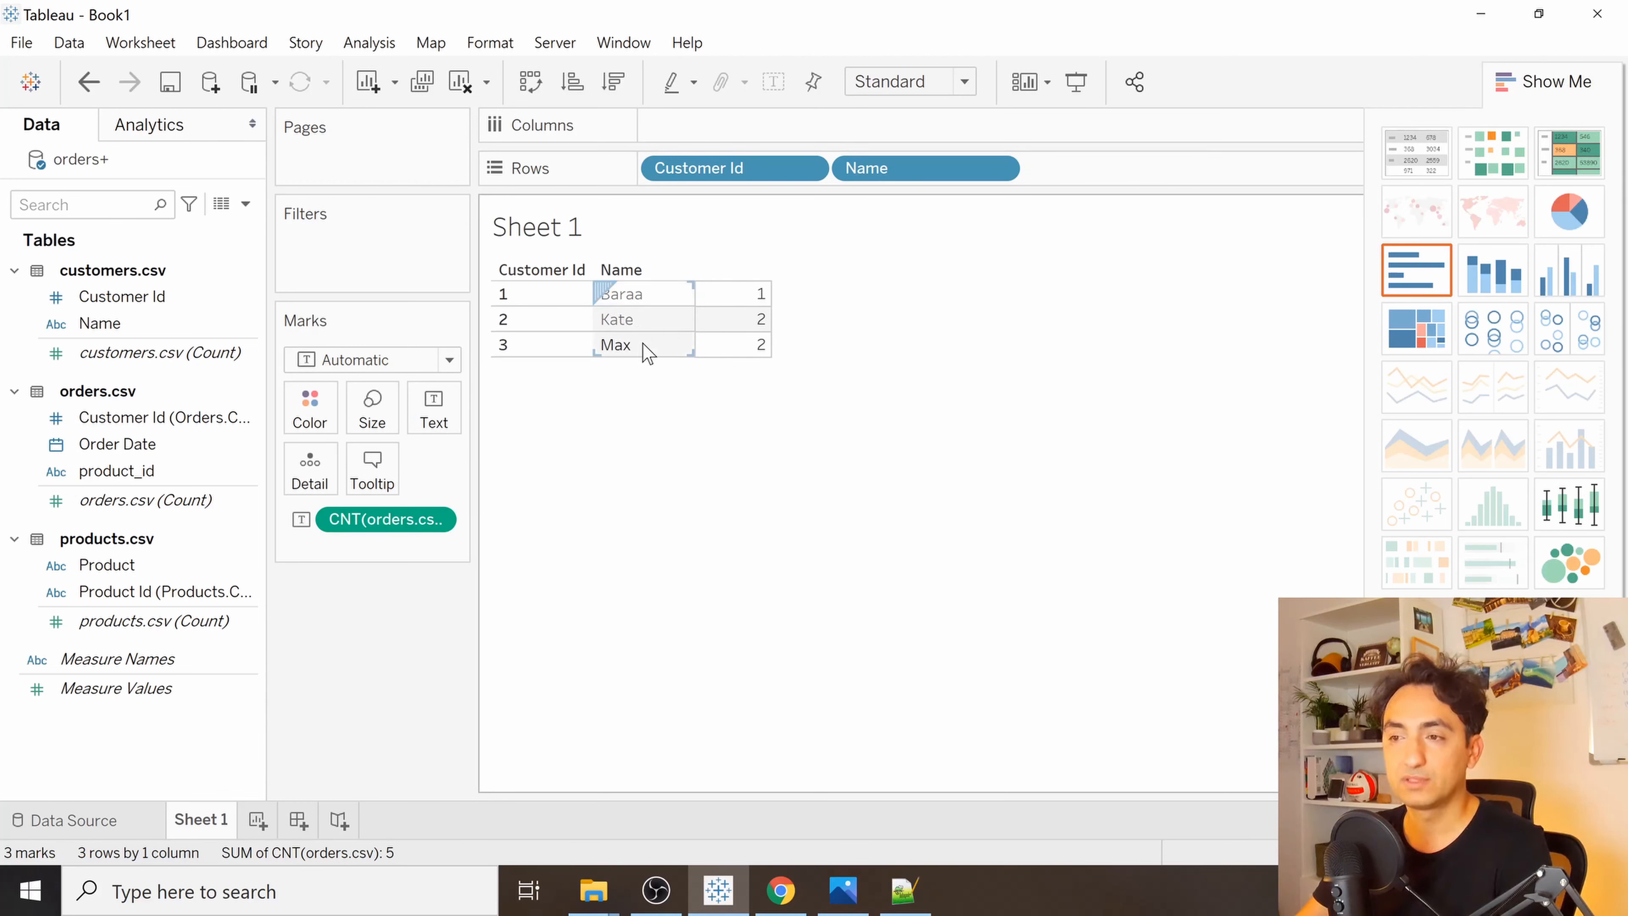
mouse_move(756, 328)
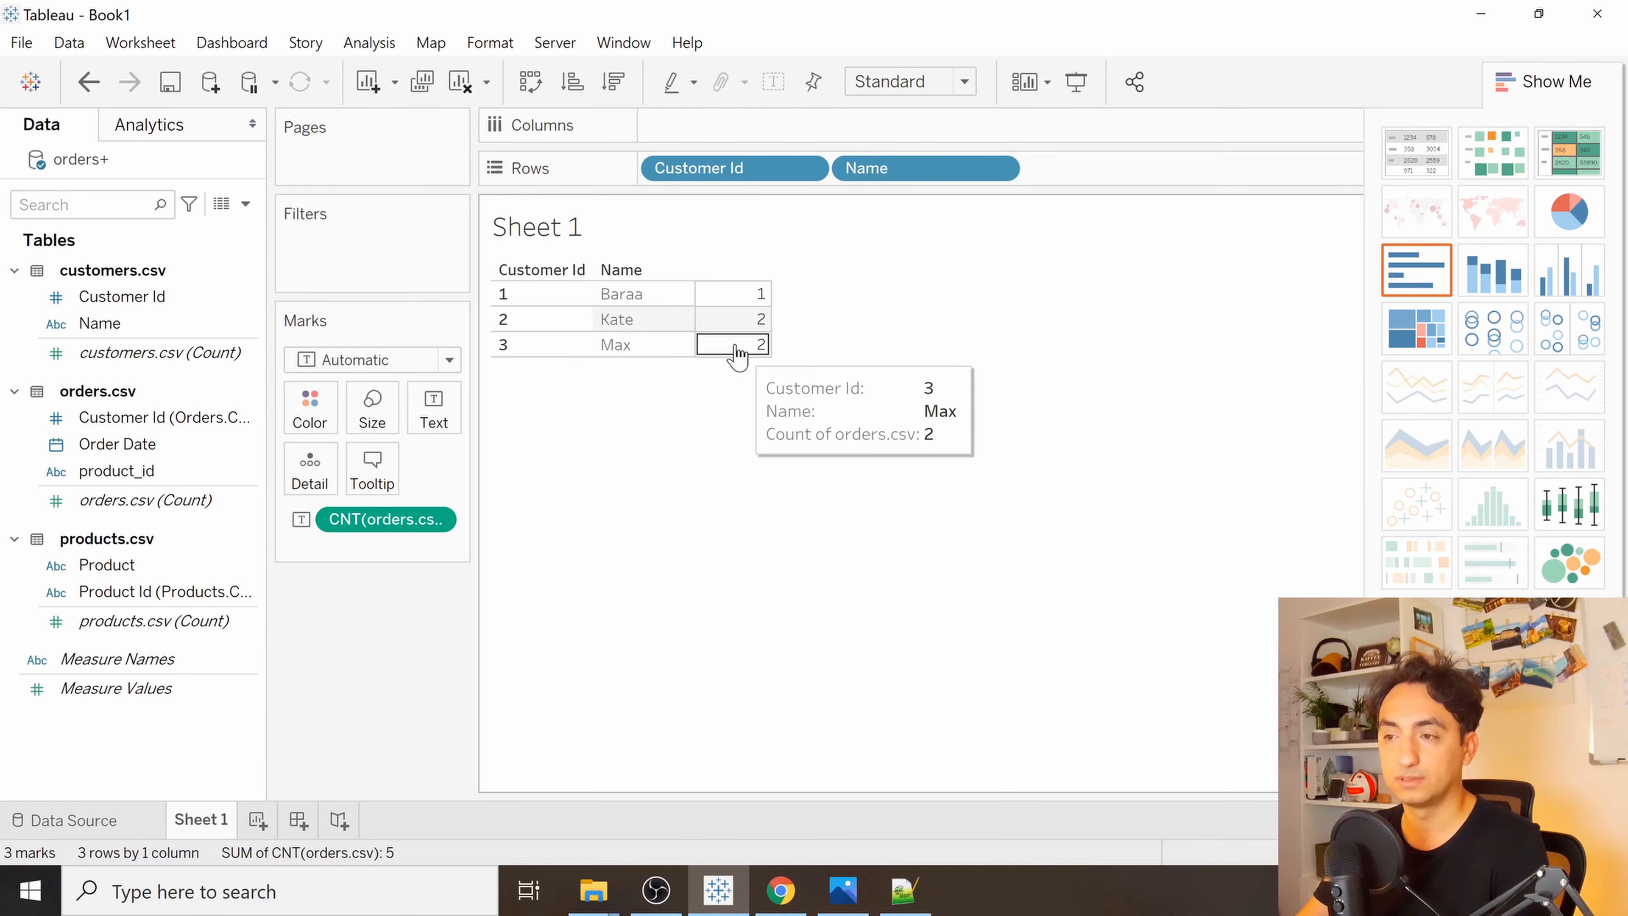
click(845, 890)
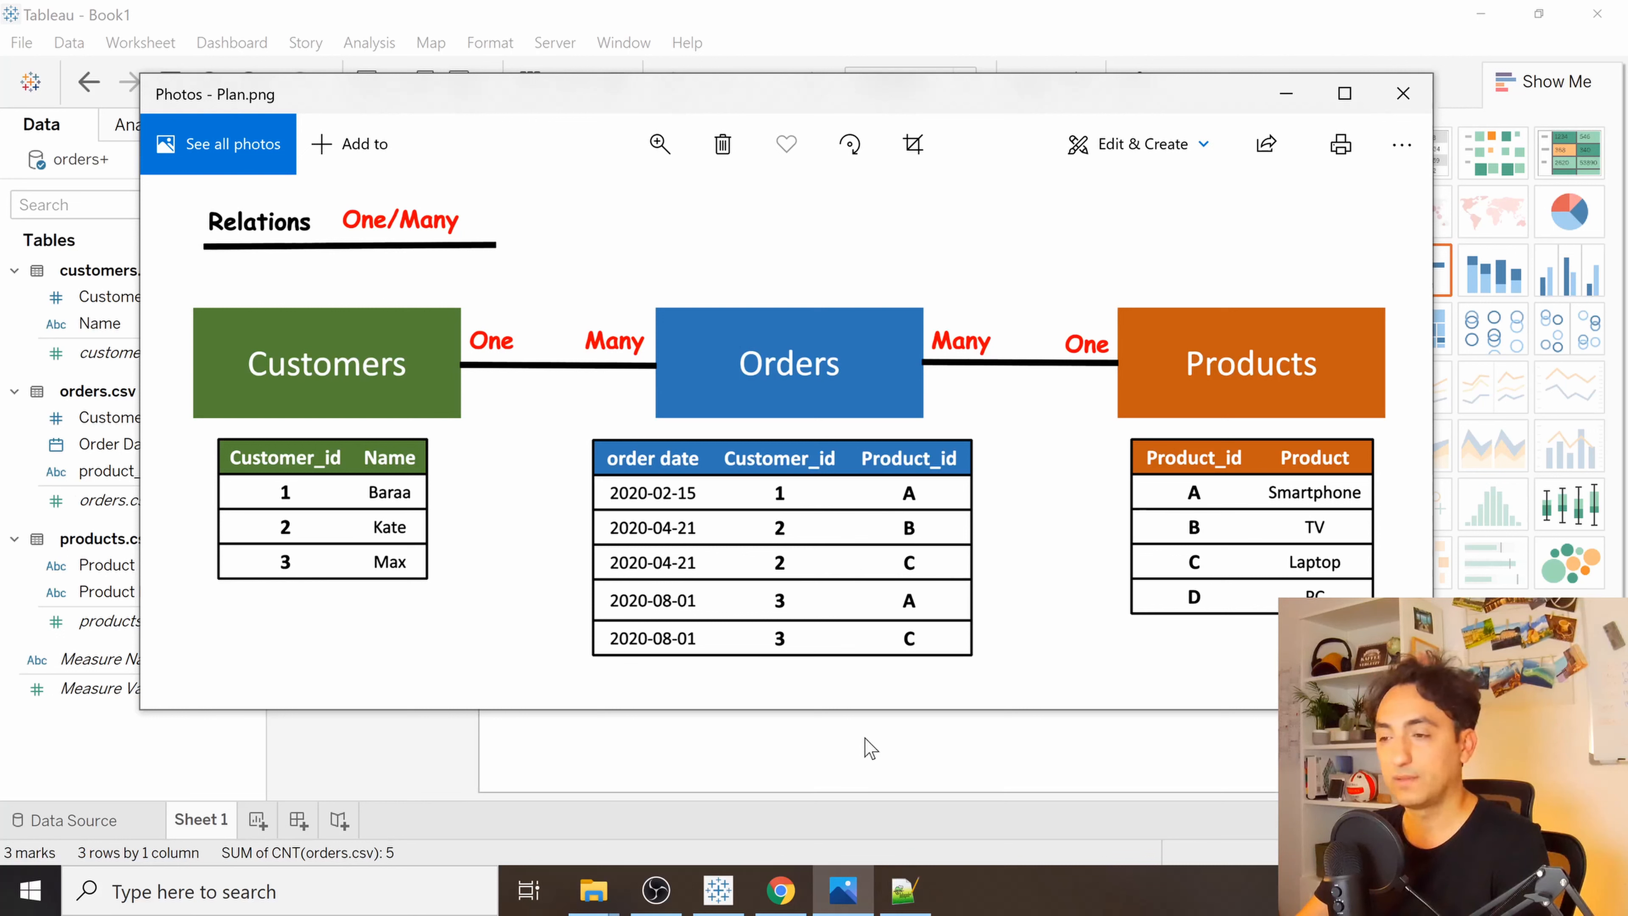
click(870, 747)
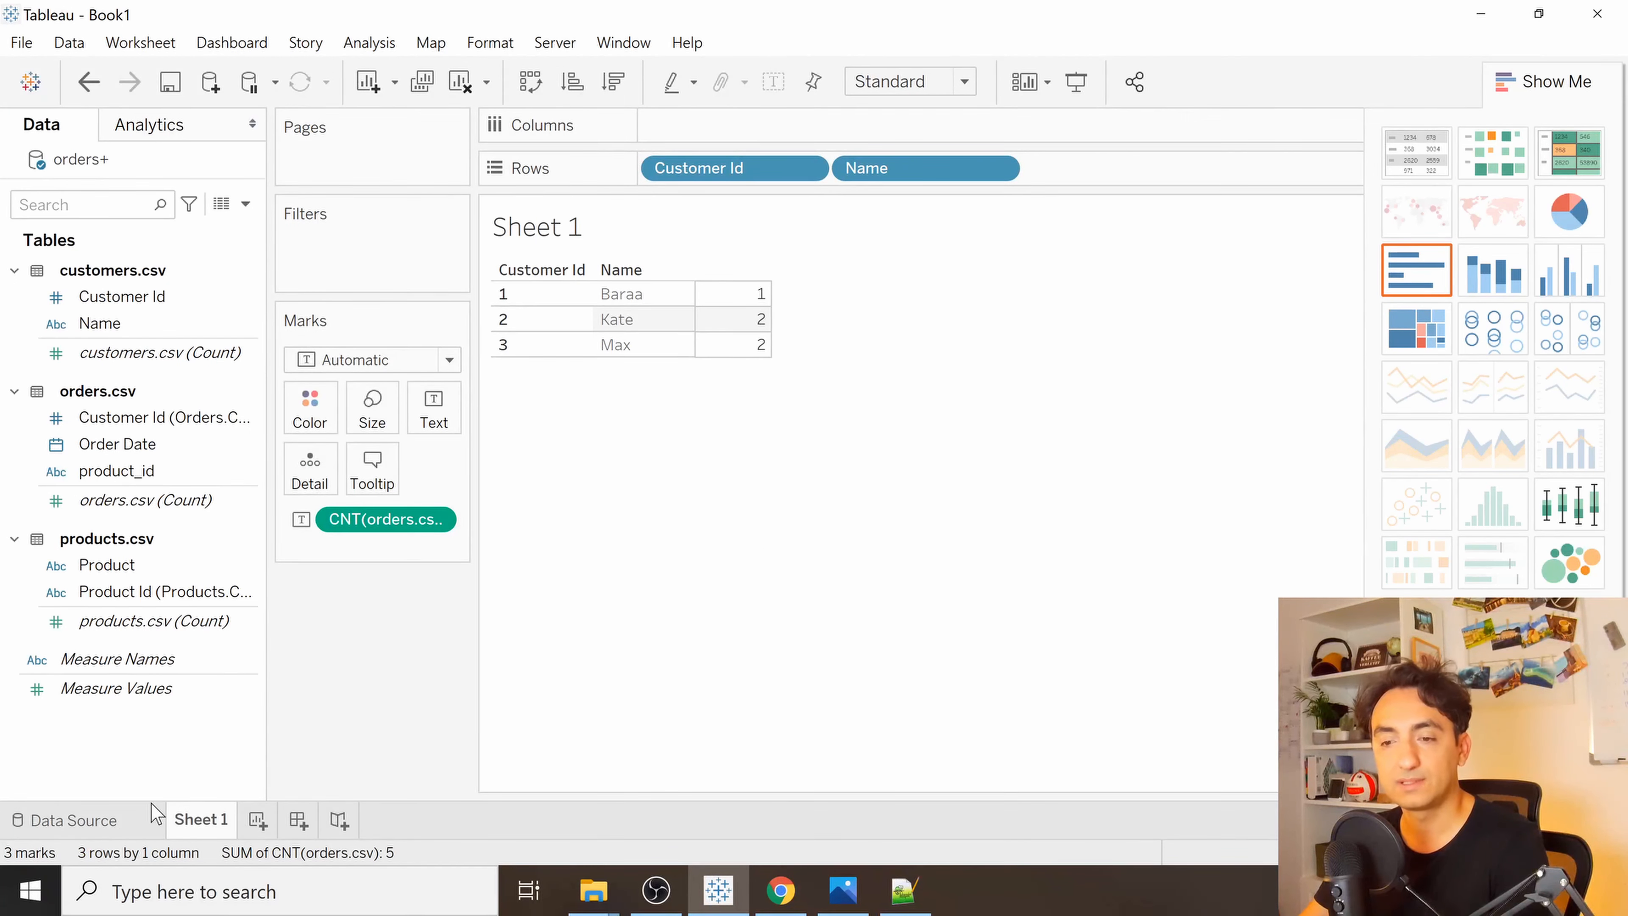
Review the cardinality settings on both sides of the relationship between customers.csv and orders.csv in the data source.
click(70, 820)
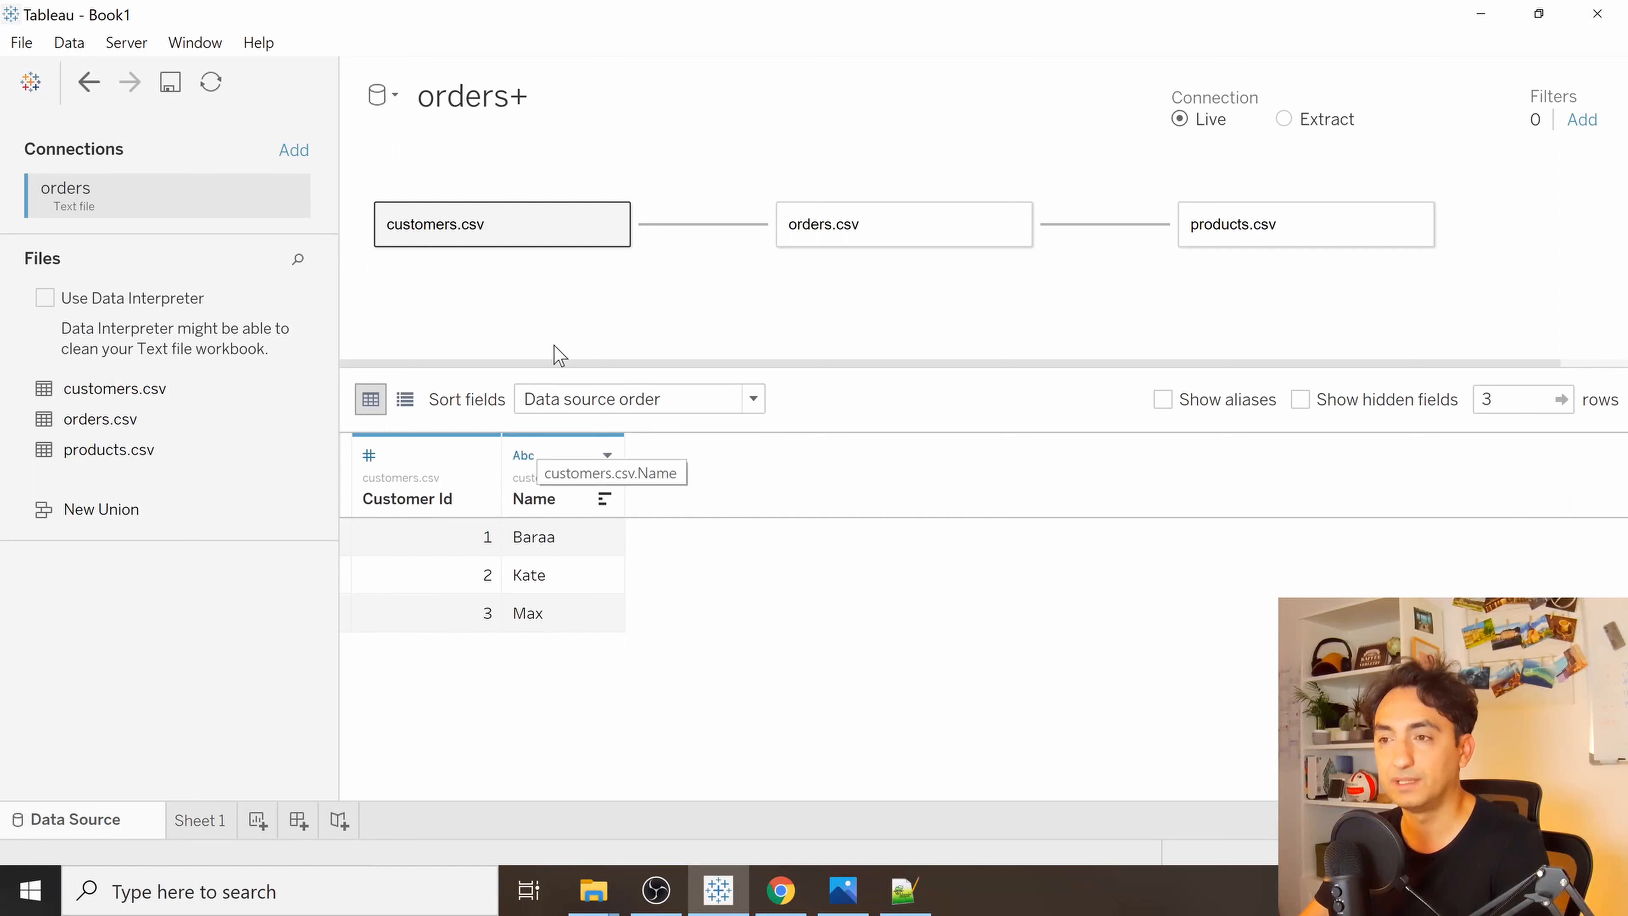
mouse_move(680, 235)
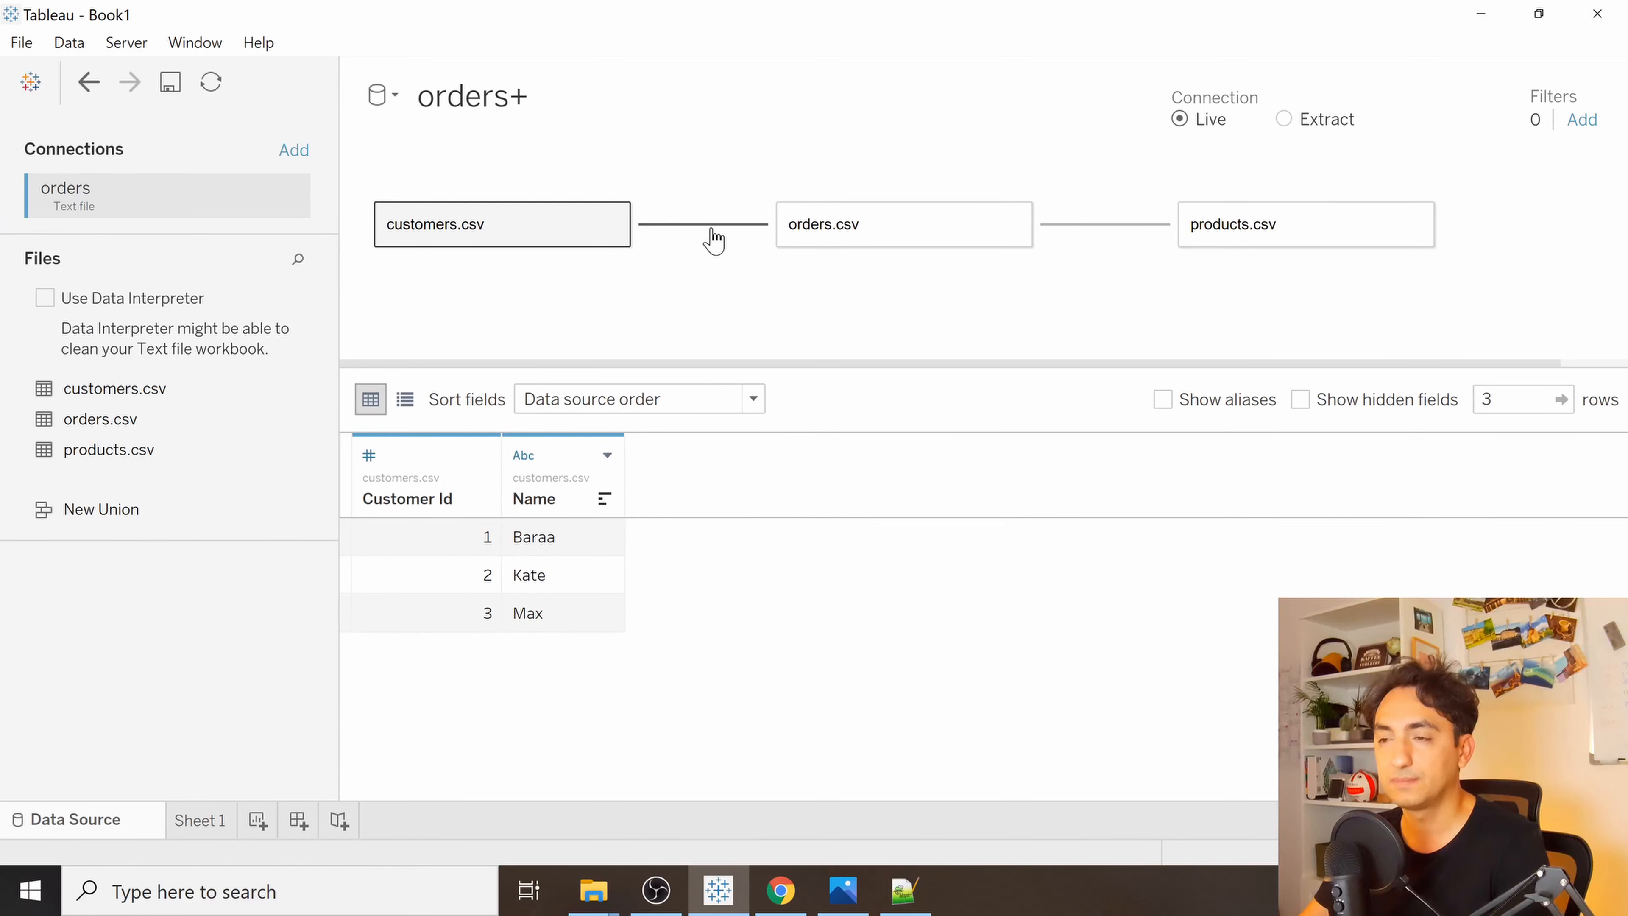
click(714, 240)
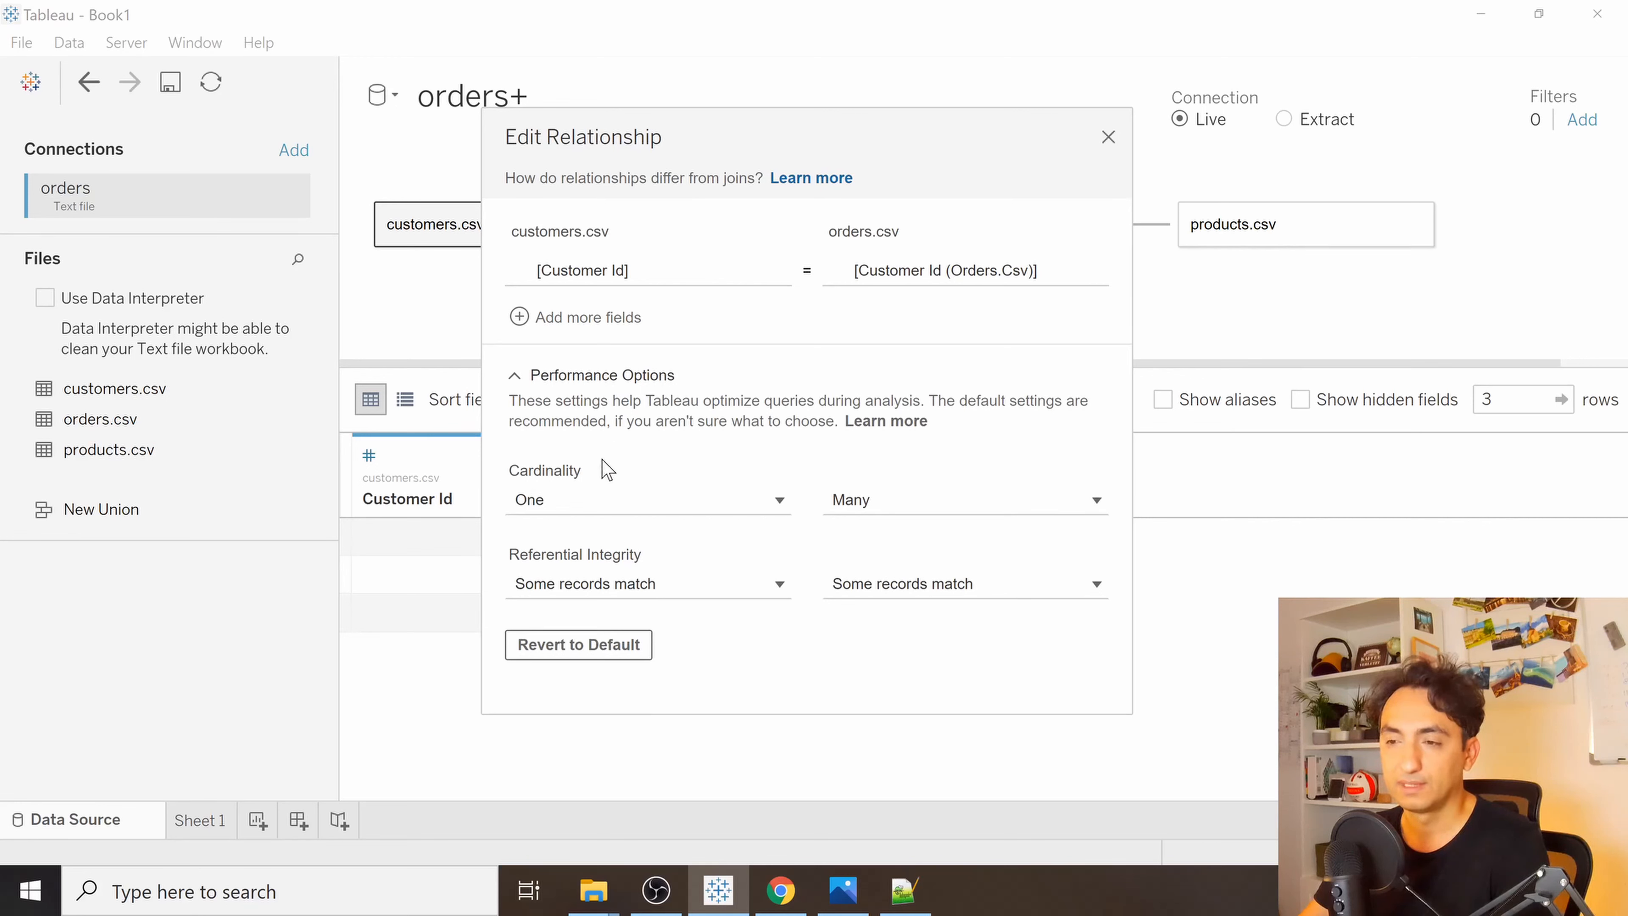
mouse_move(535, 513)
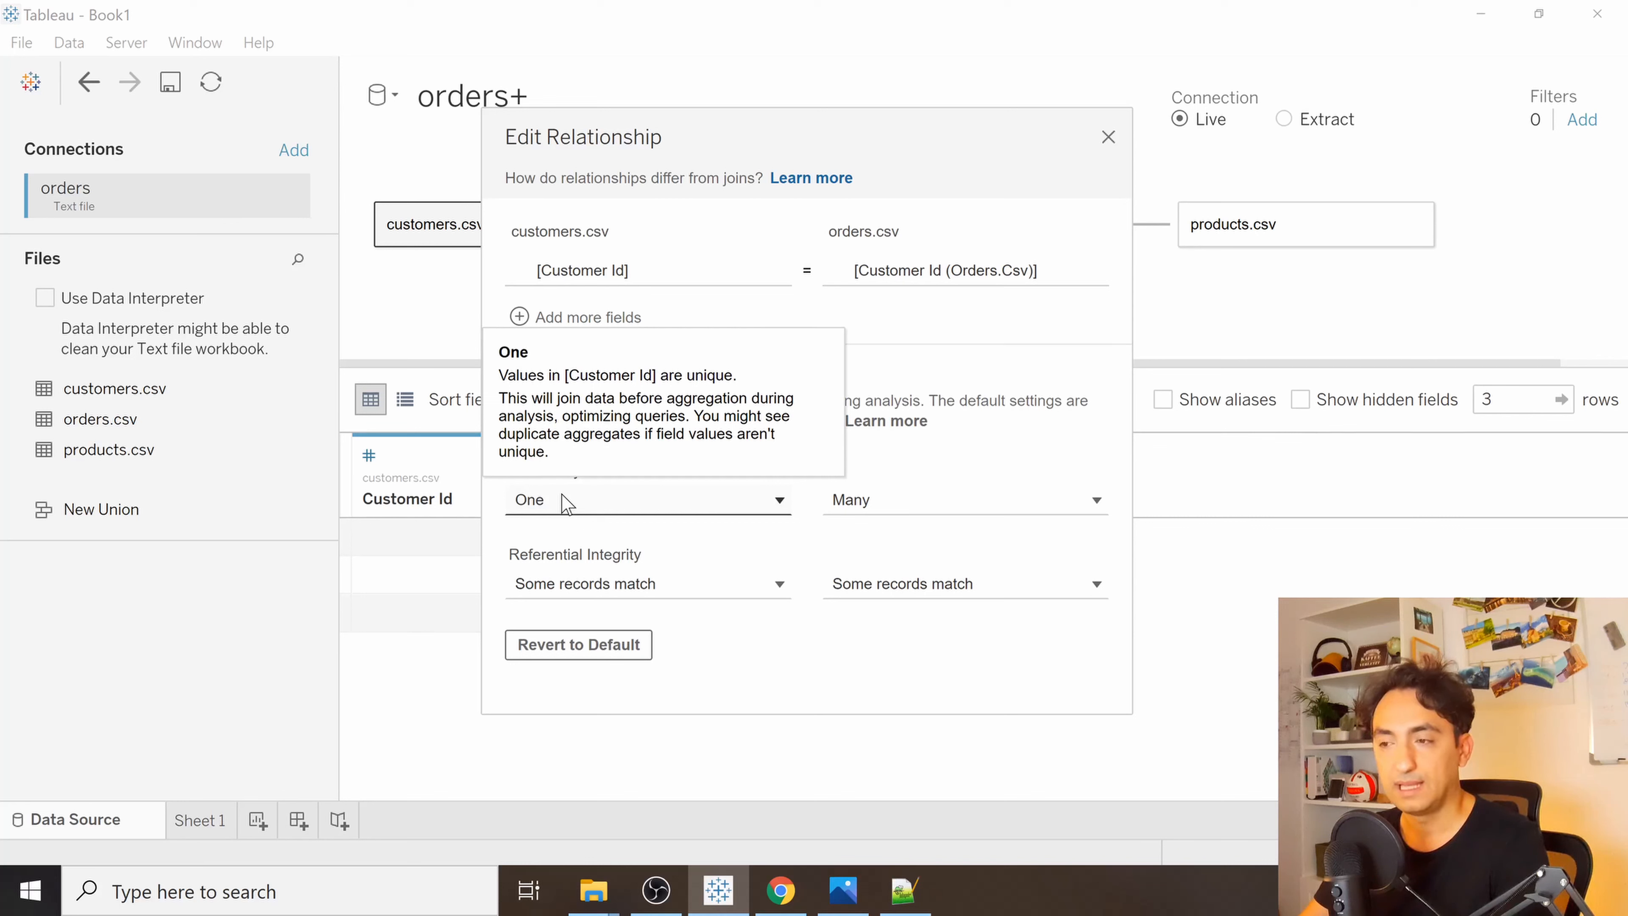
mouse_move(856, 512)
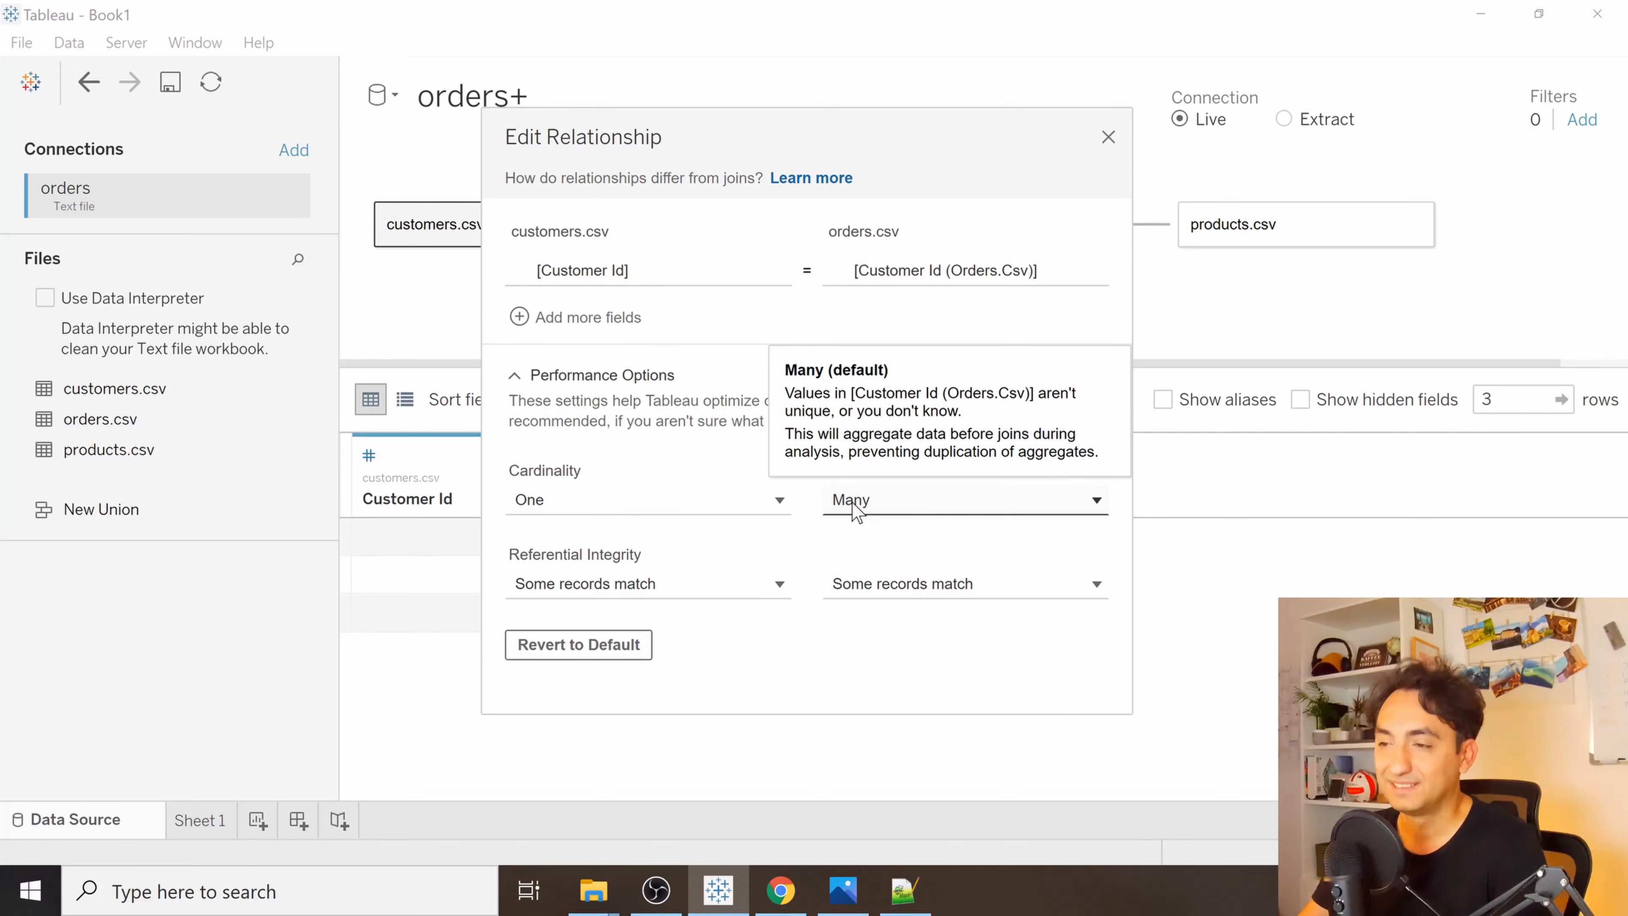
click(1107, 138)
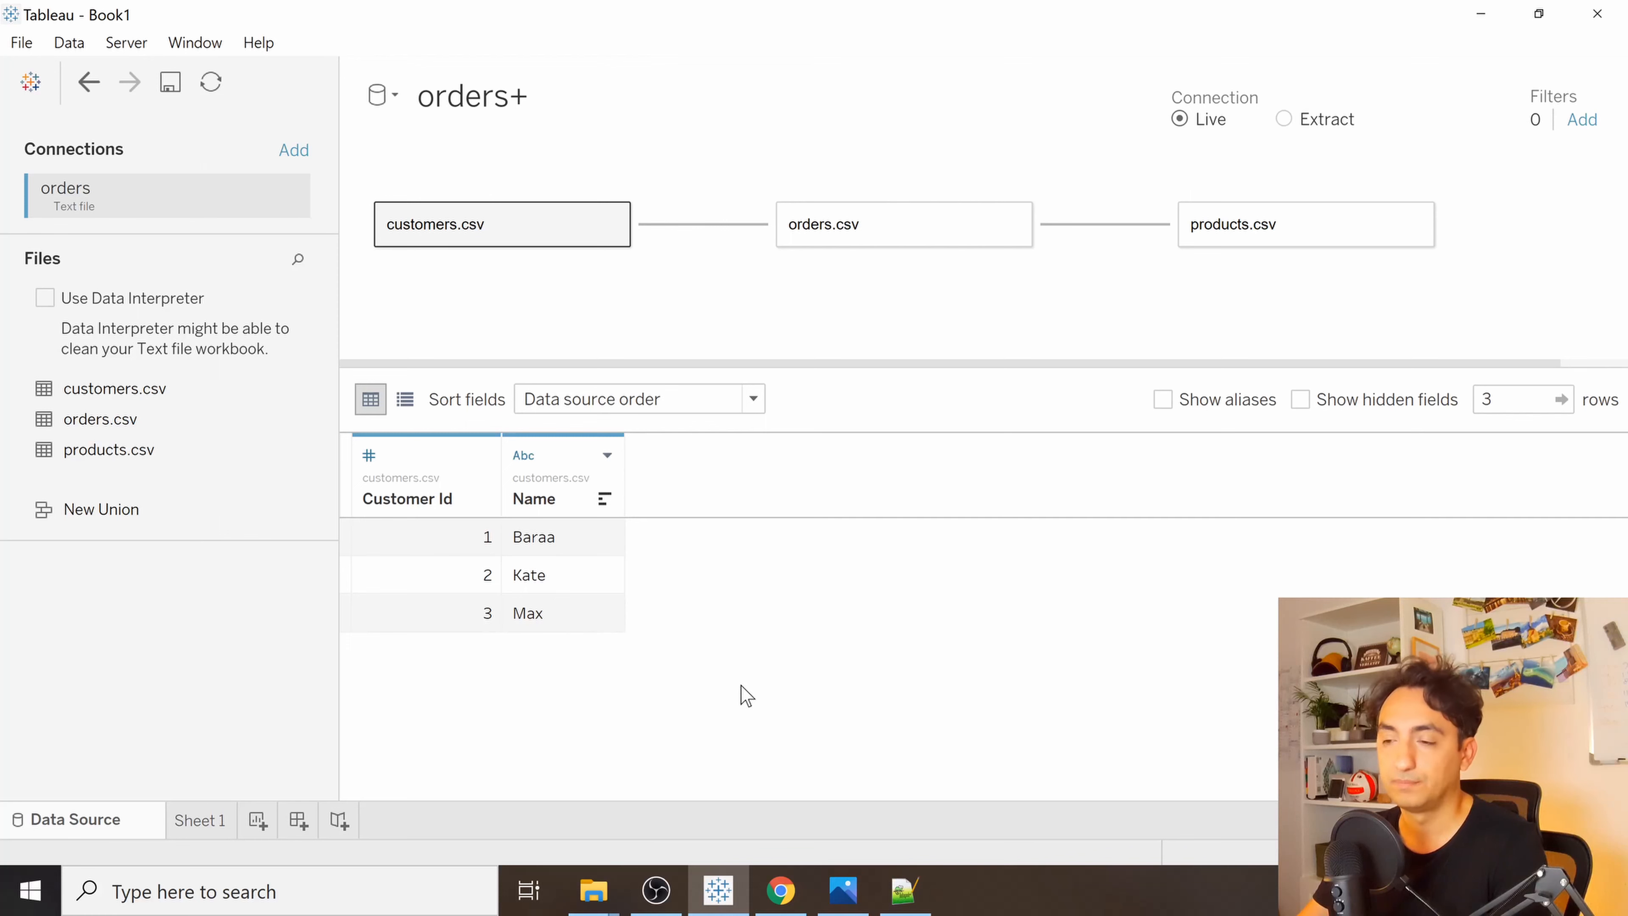
Switch to Notepad++, append a row to customers.csv with the duplicate customer ID 3 and another customer's name, and save the file.
click(905, 890)
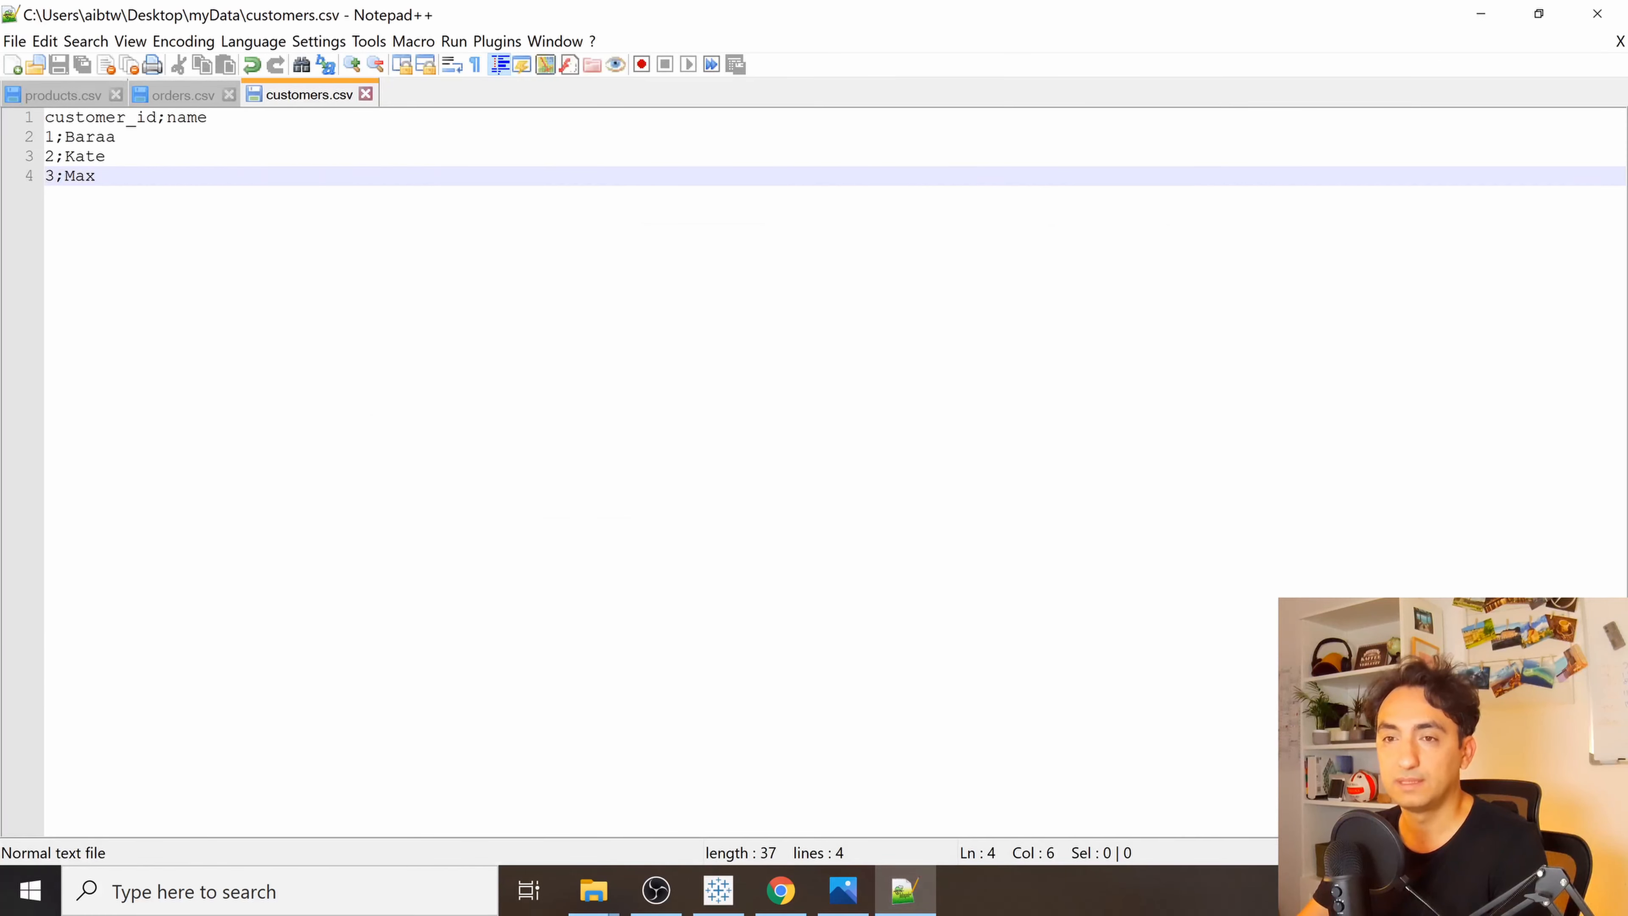
key(Return)
text(3)
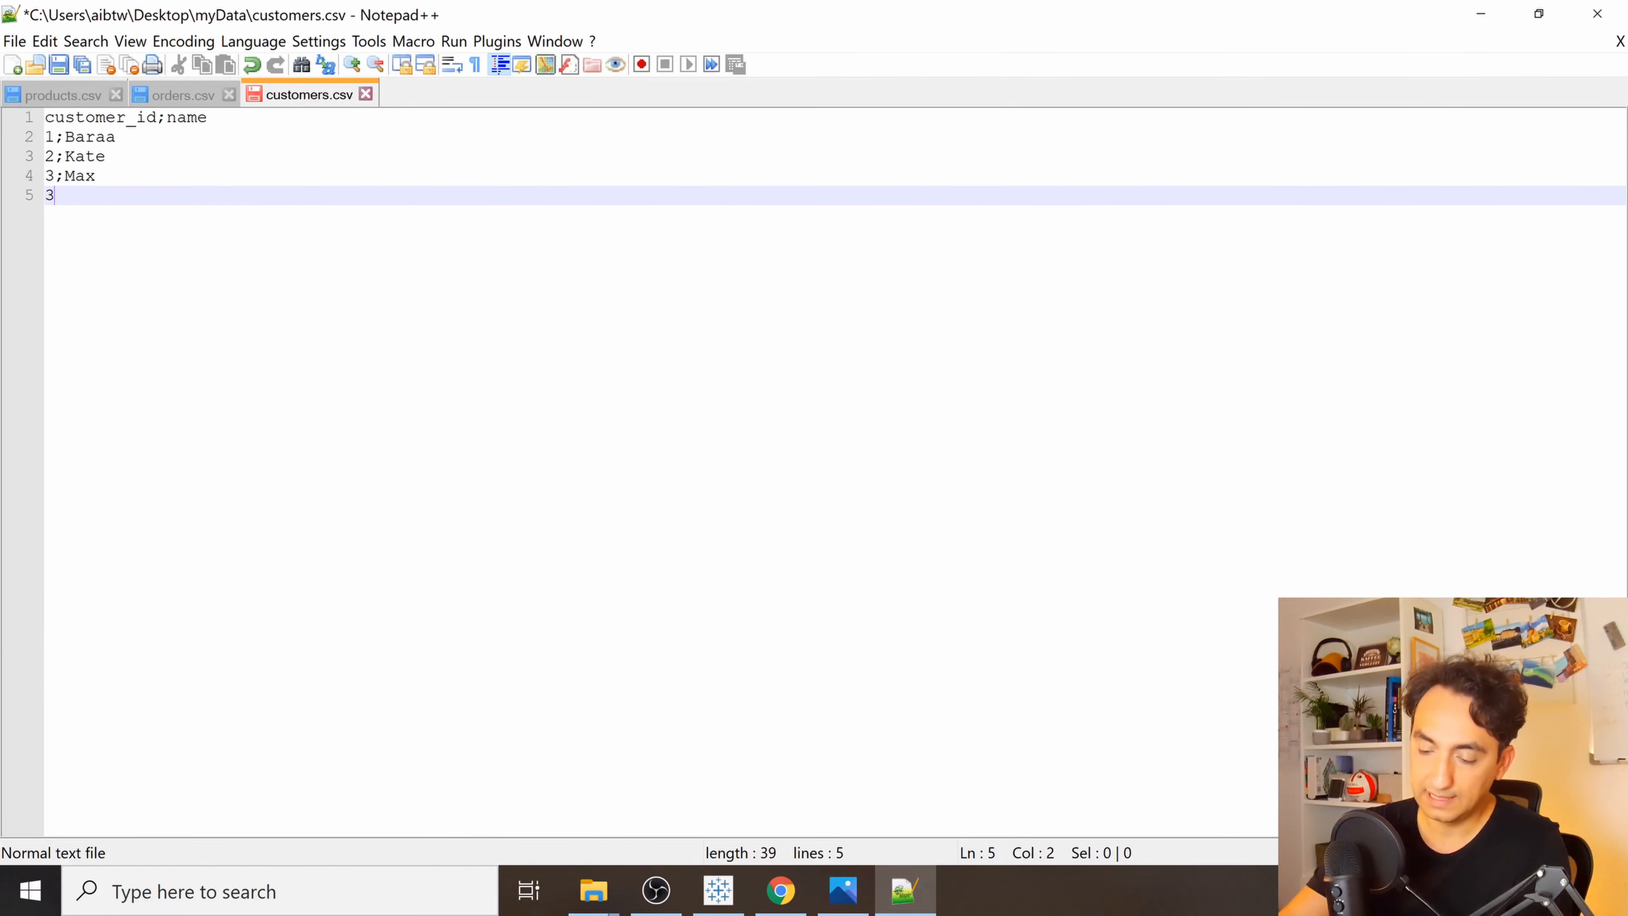
text(;John)
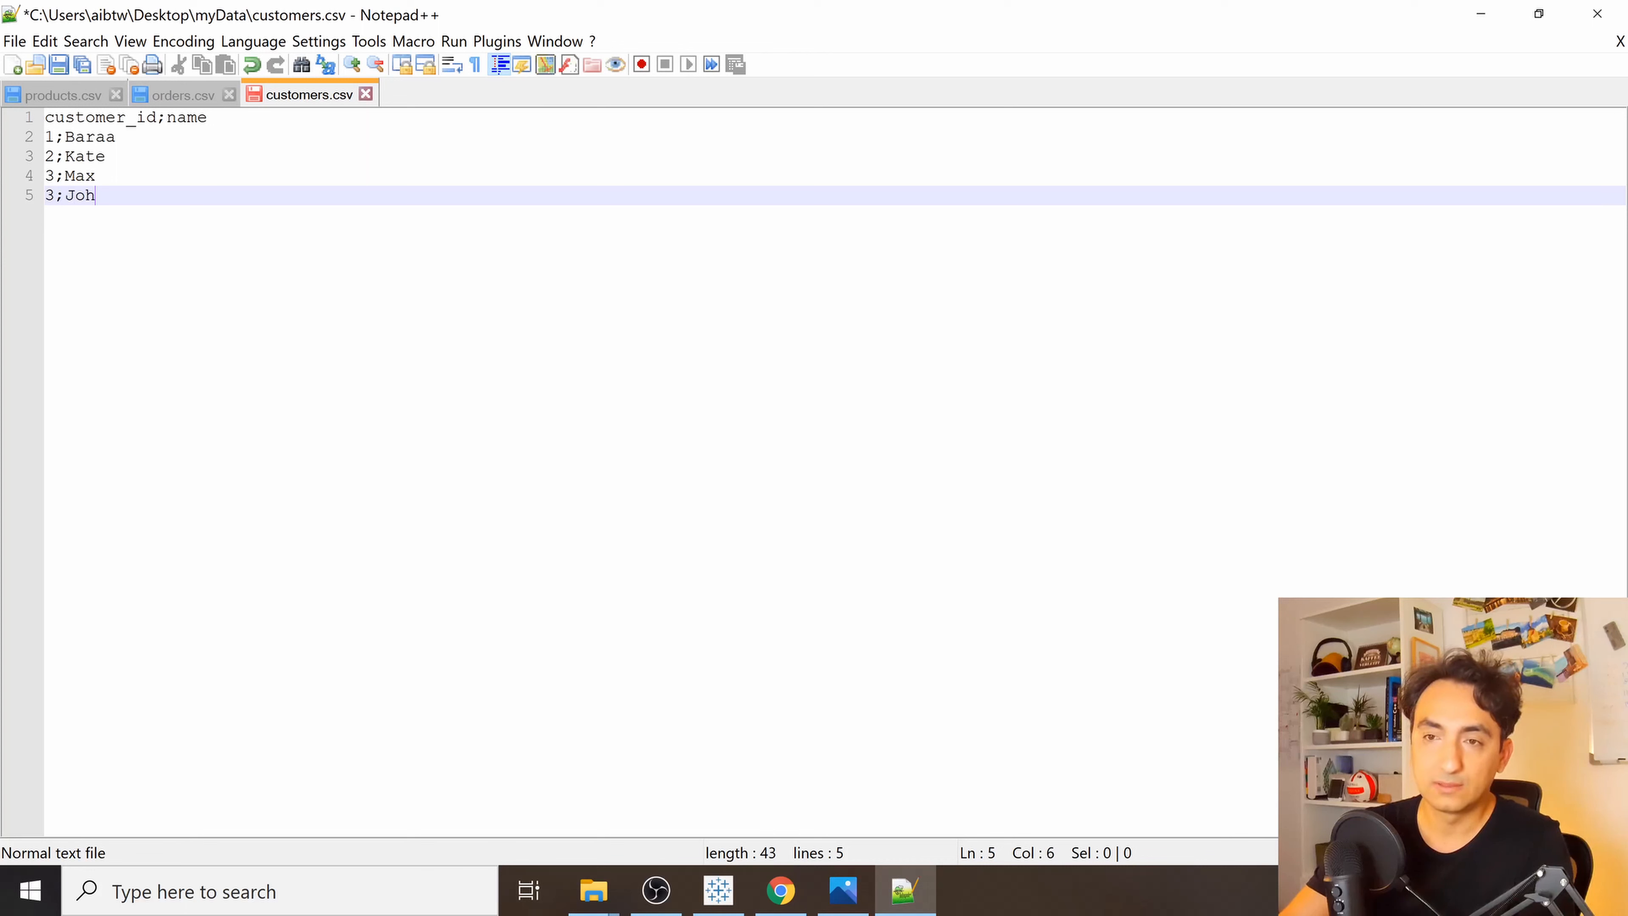
key(ctrl+s)
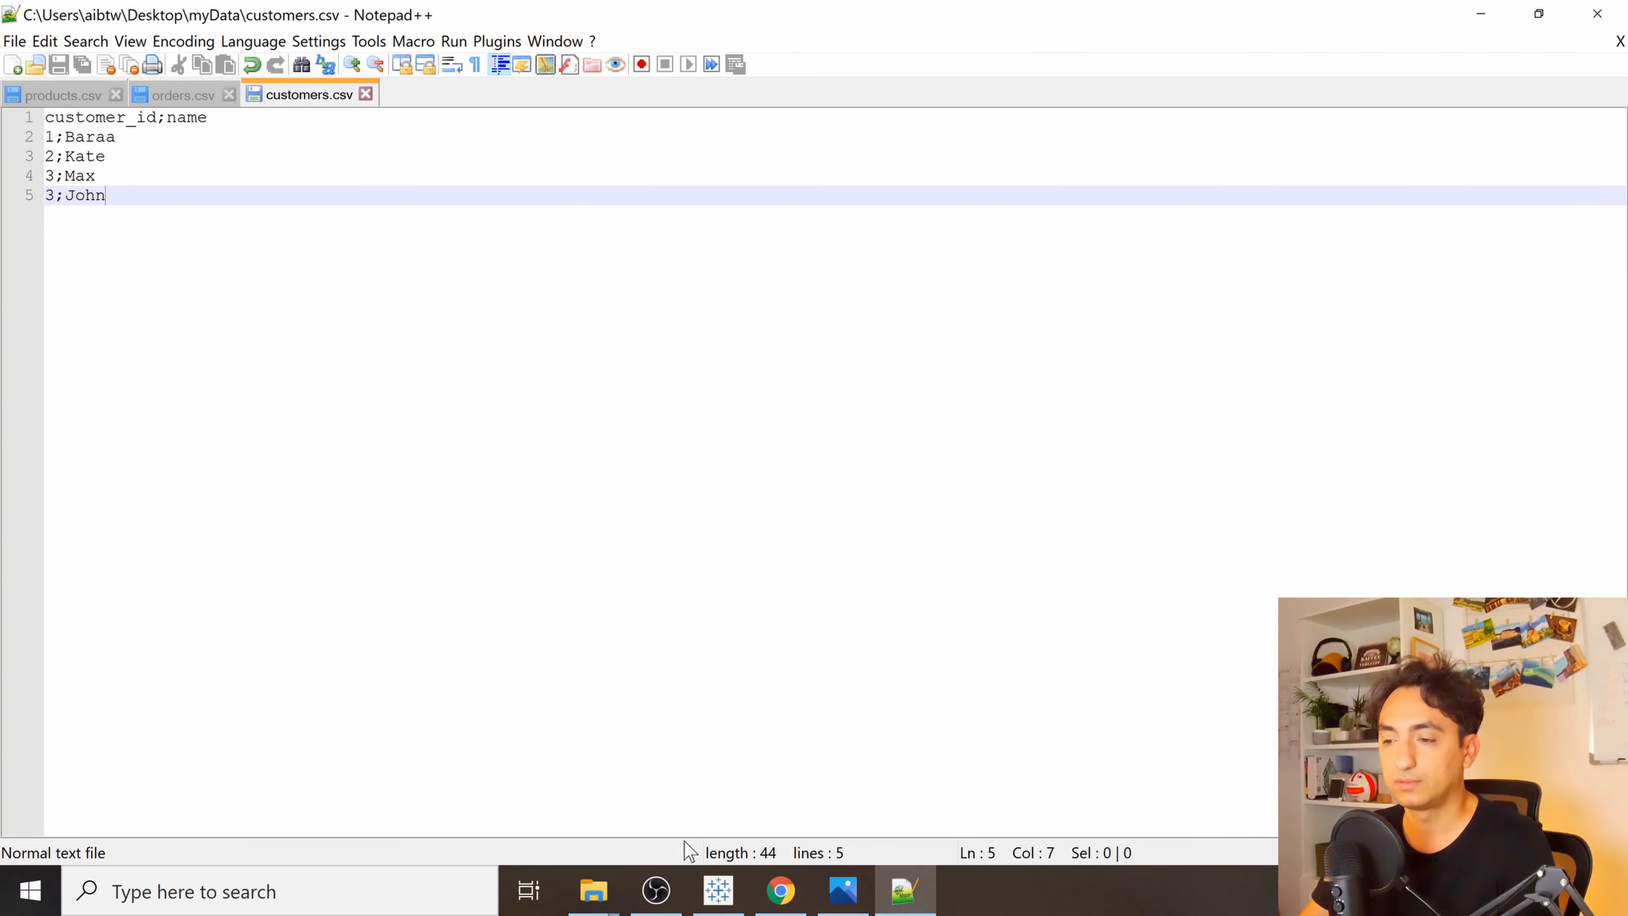
Return to Tableau and refresh the data source to load the edited customers.csv.
click(716, 889)
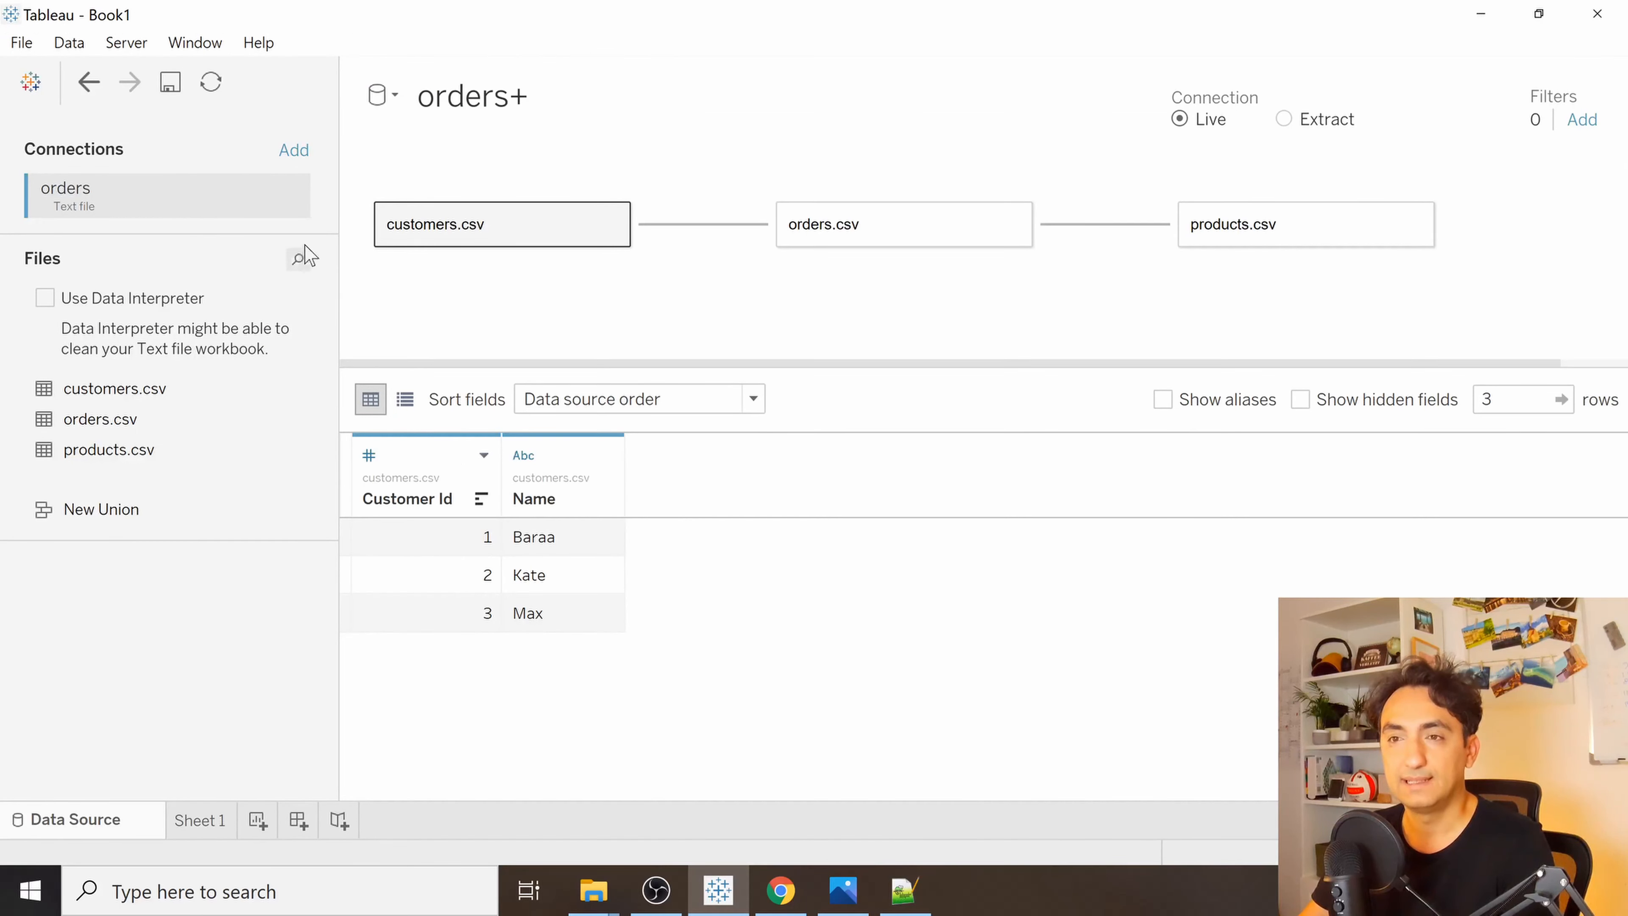
click(215, 83)
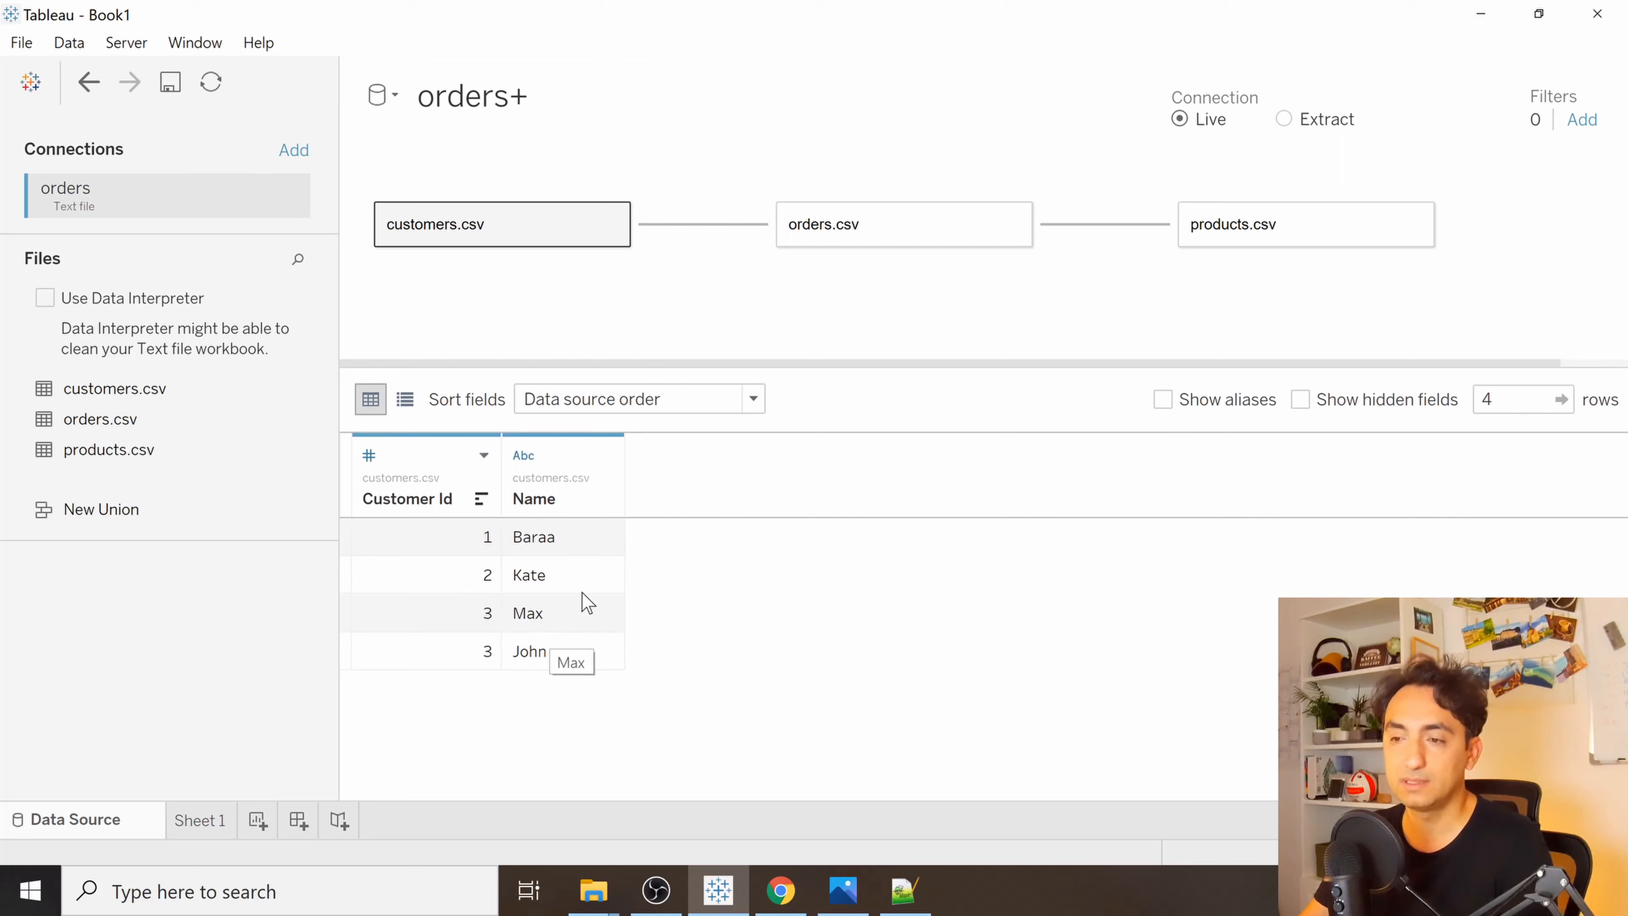
mouse_move(688, 238)
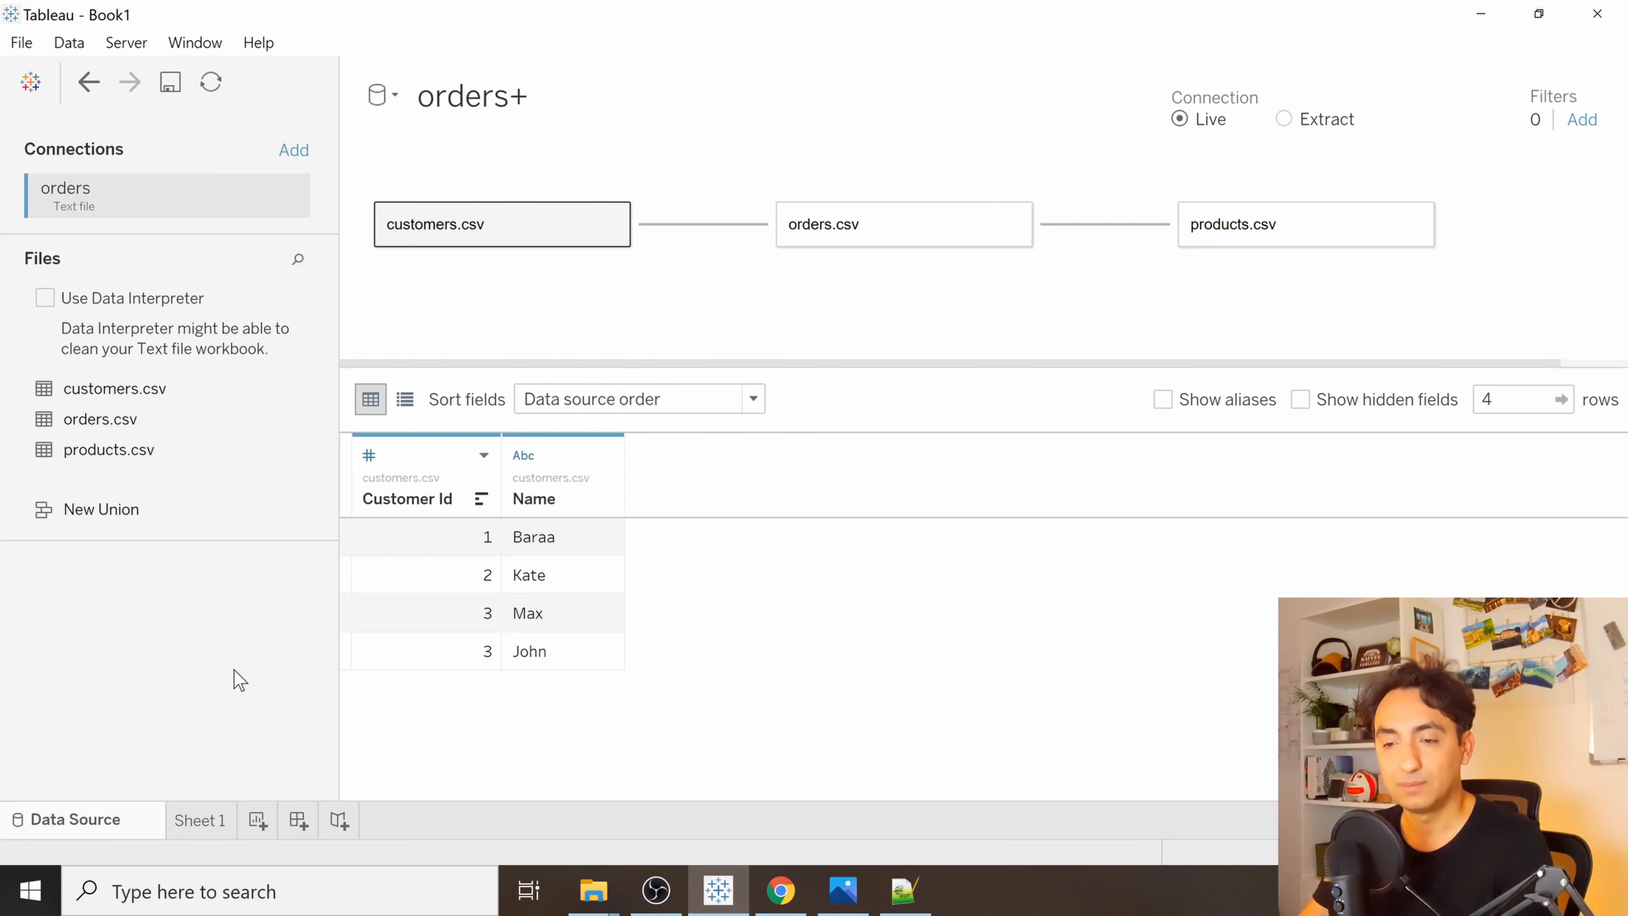
Examine the order counts of the two customers sharing ID 3 in Sheet 1 and compare them with the orders in Plan.png.
click(214, 827)
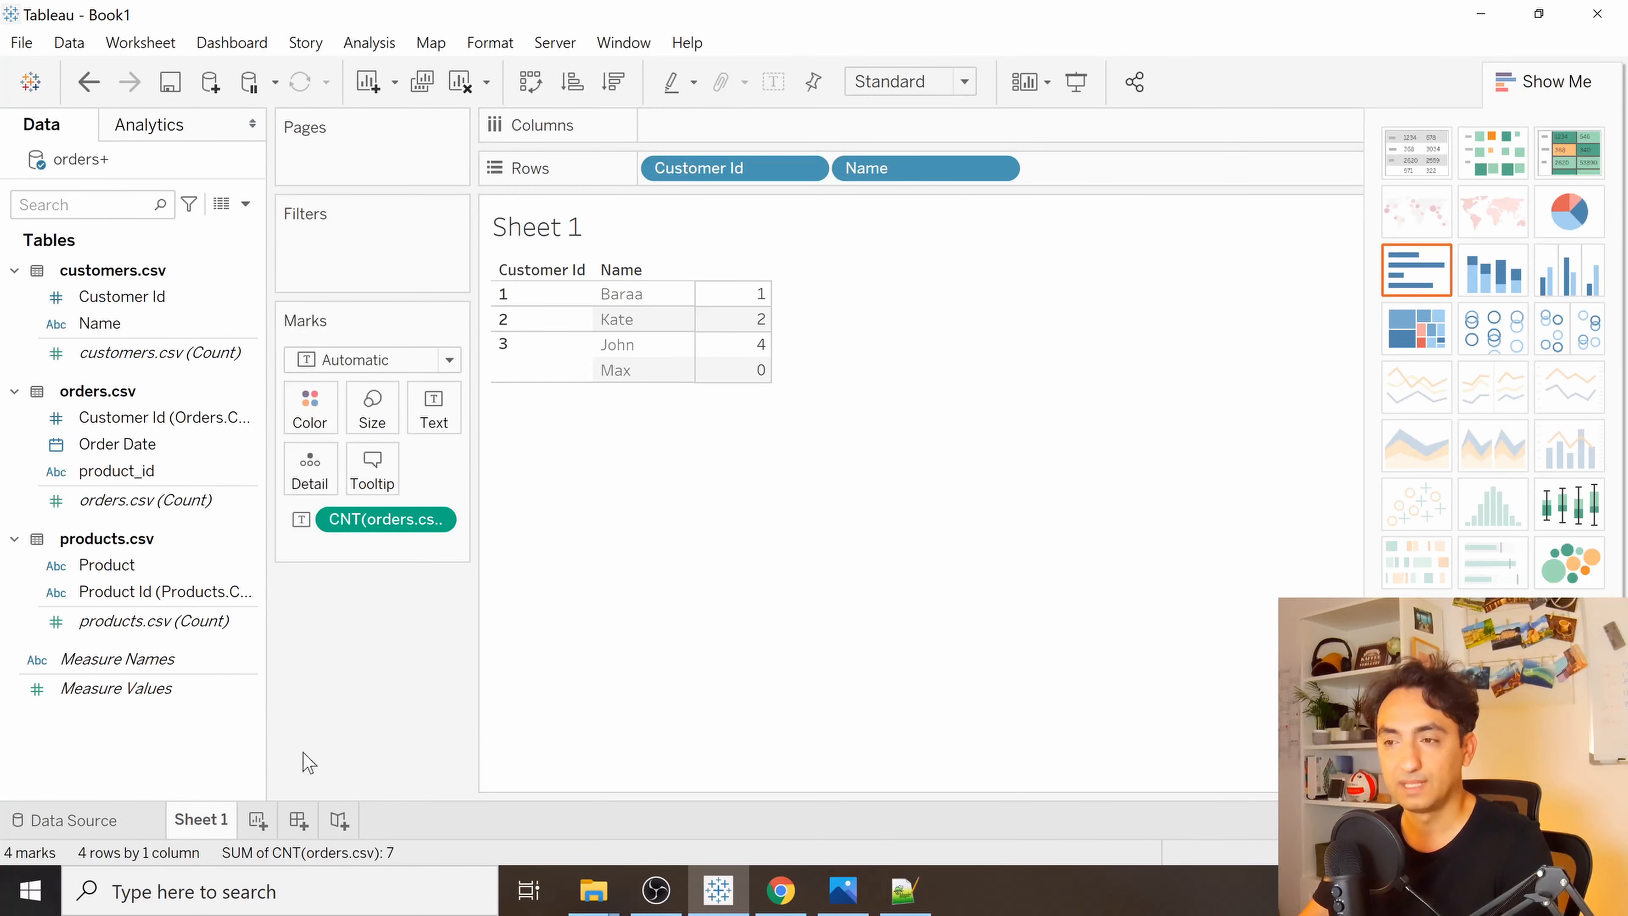
click(524, 351)
click(625, 341)
click(631, 371)
mouse_move(714, 352)
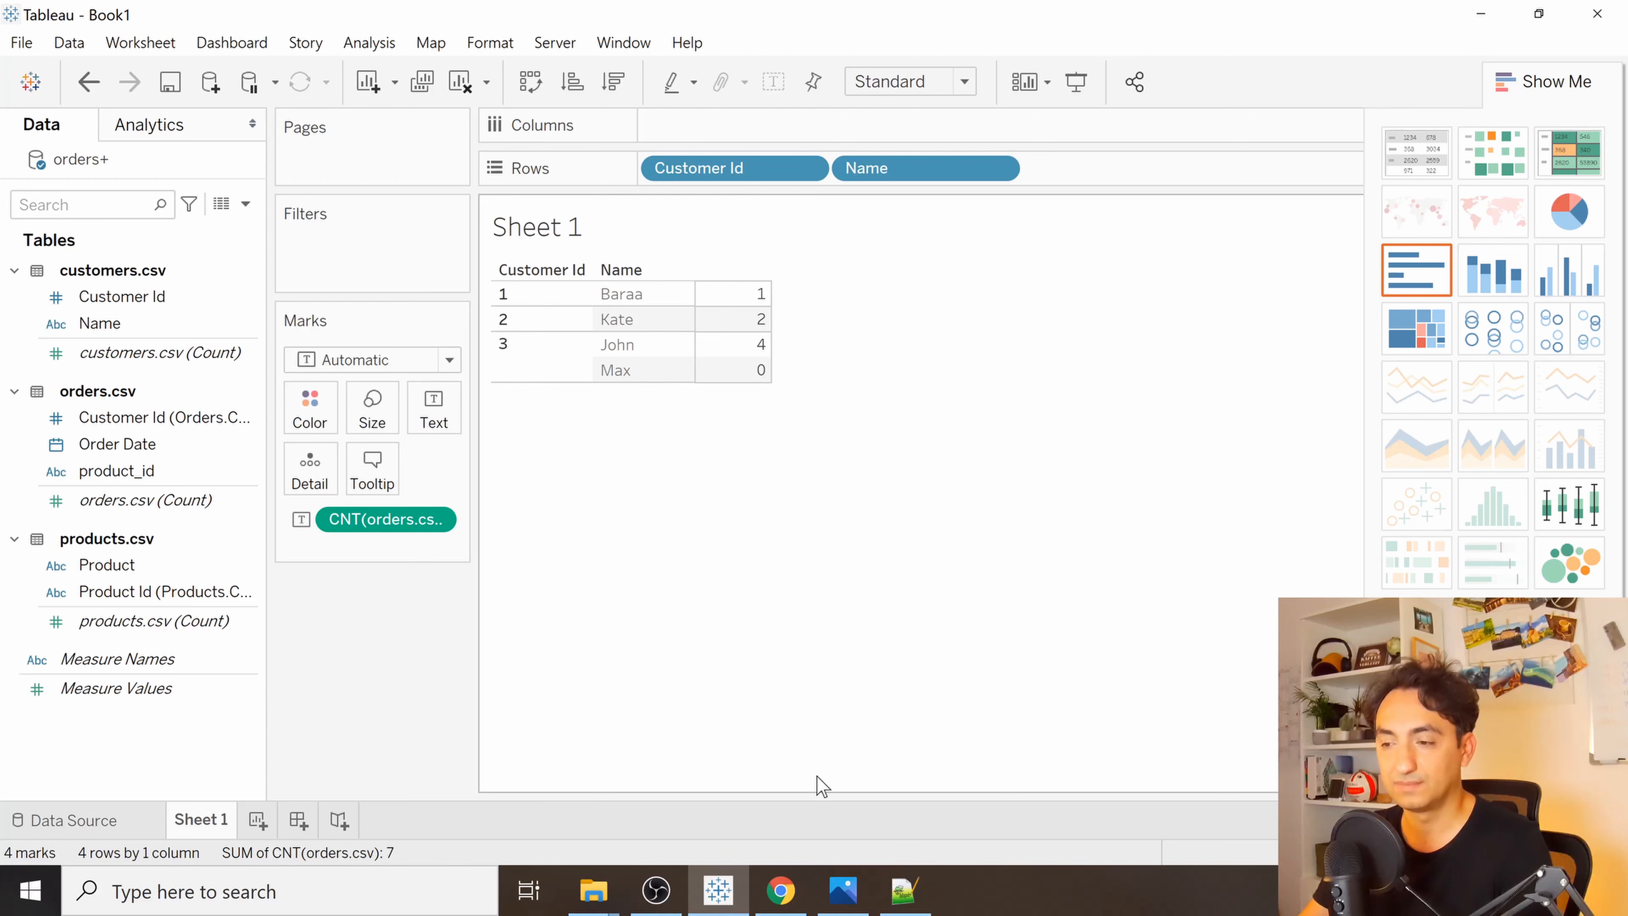
click(843, 892)
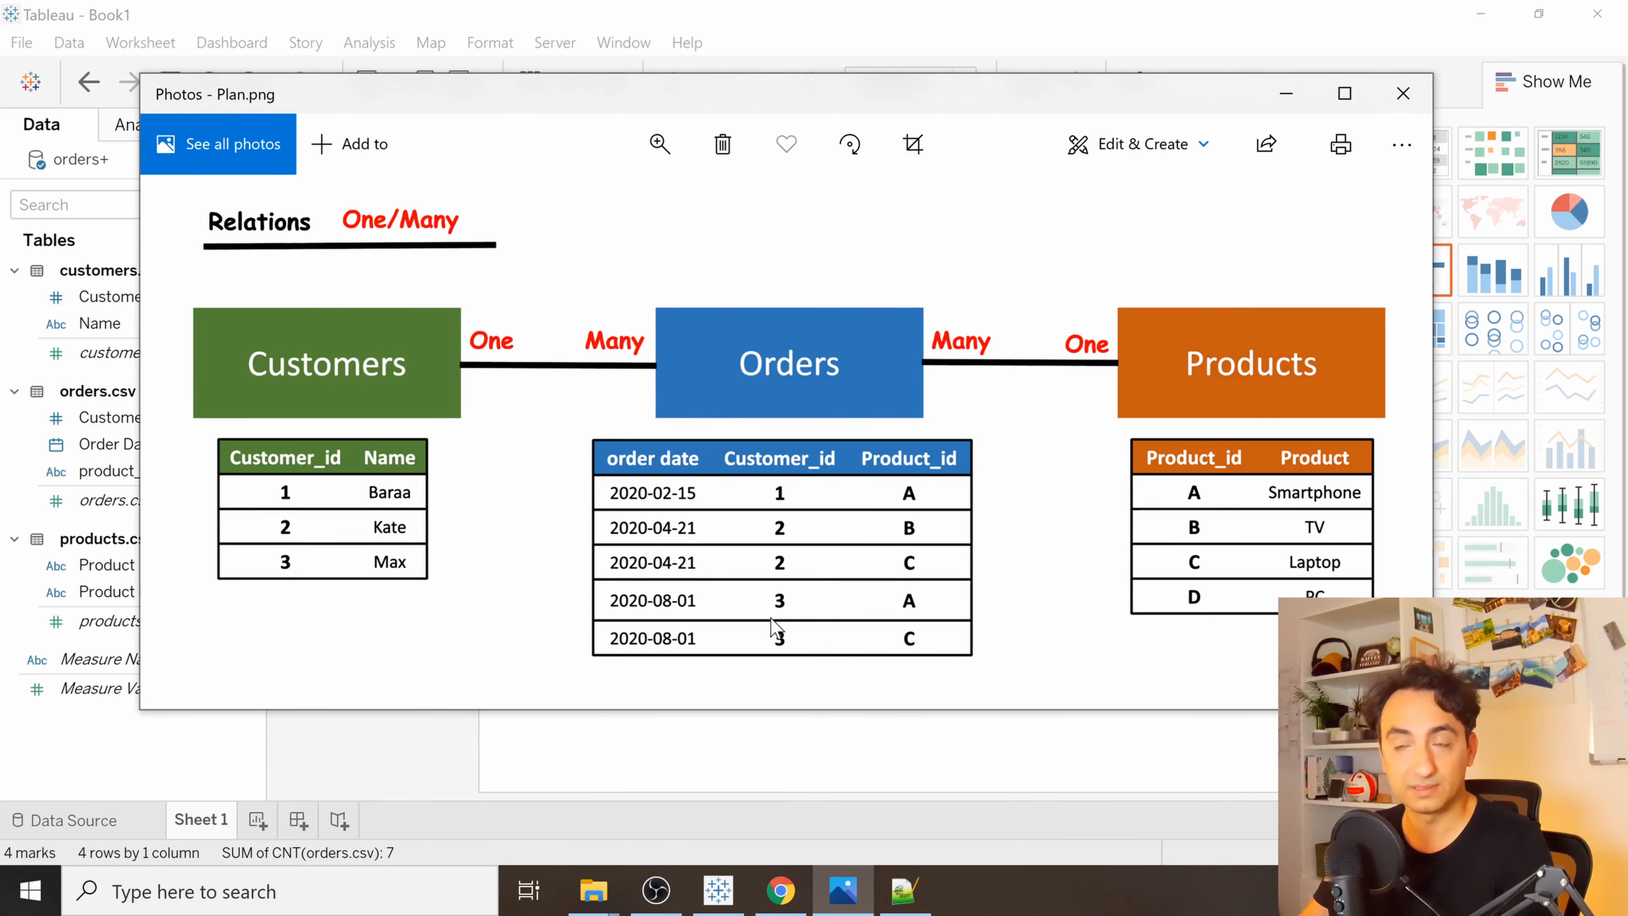
click(847, 891)
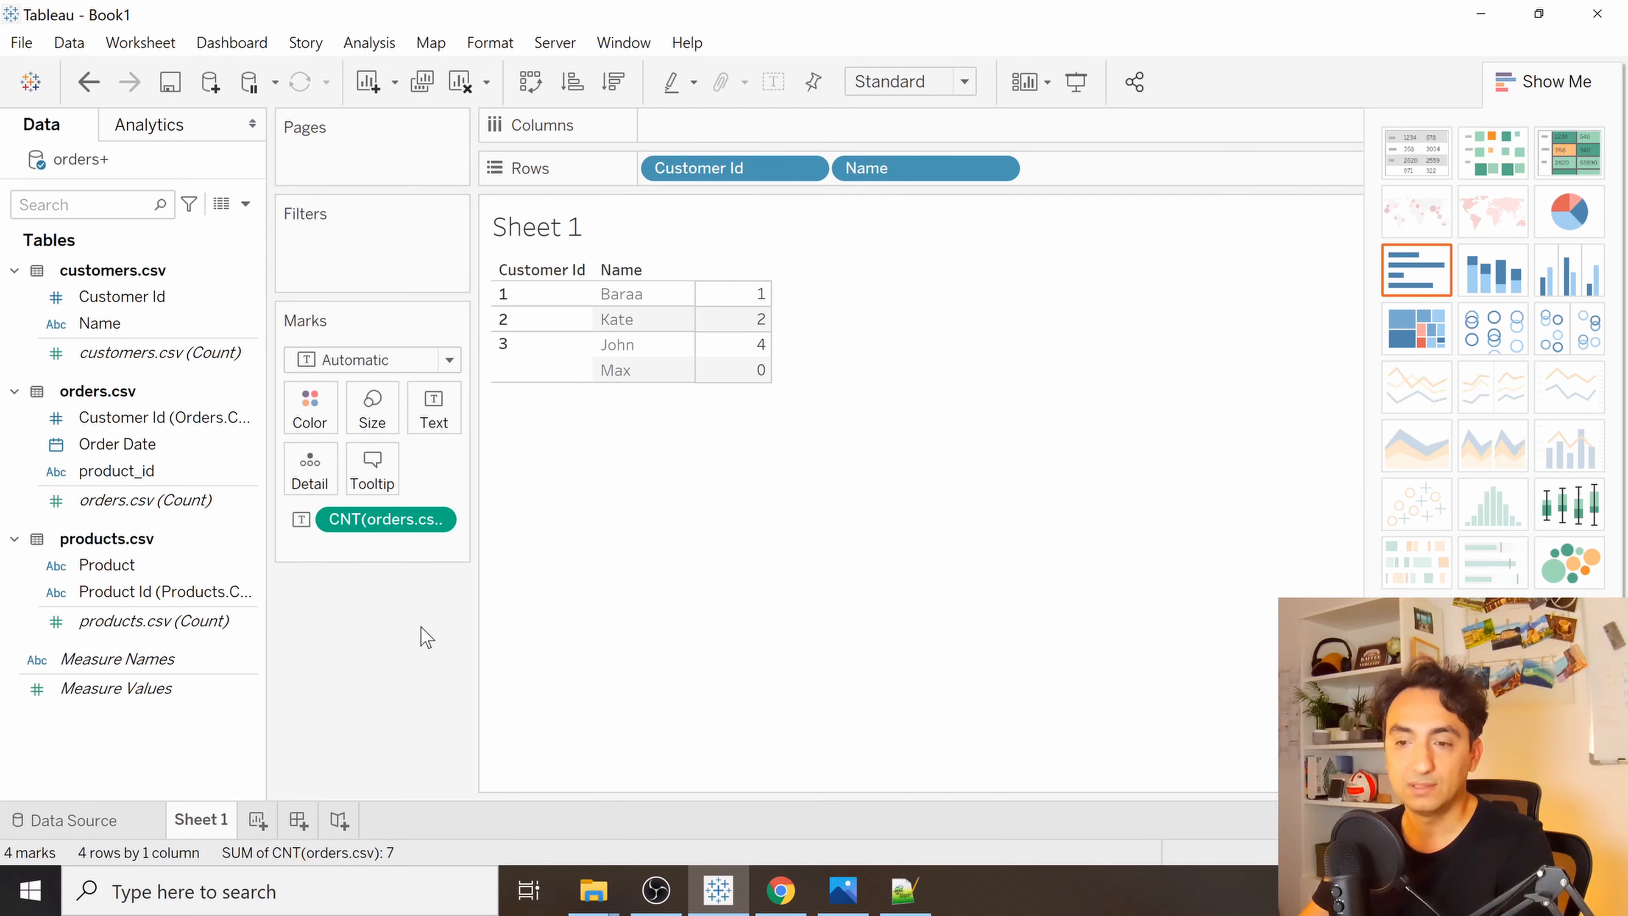
Set the cardinality of the customers.csv side to Many in its relationship with orders.csv and close the relationship settings.
click(122, 831)
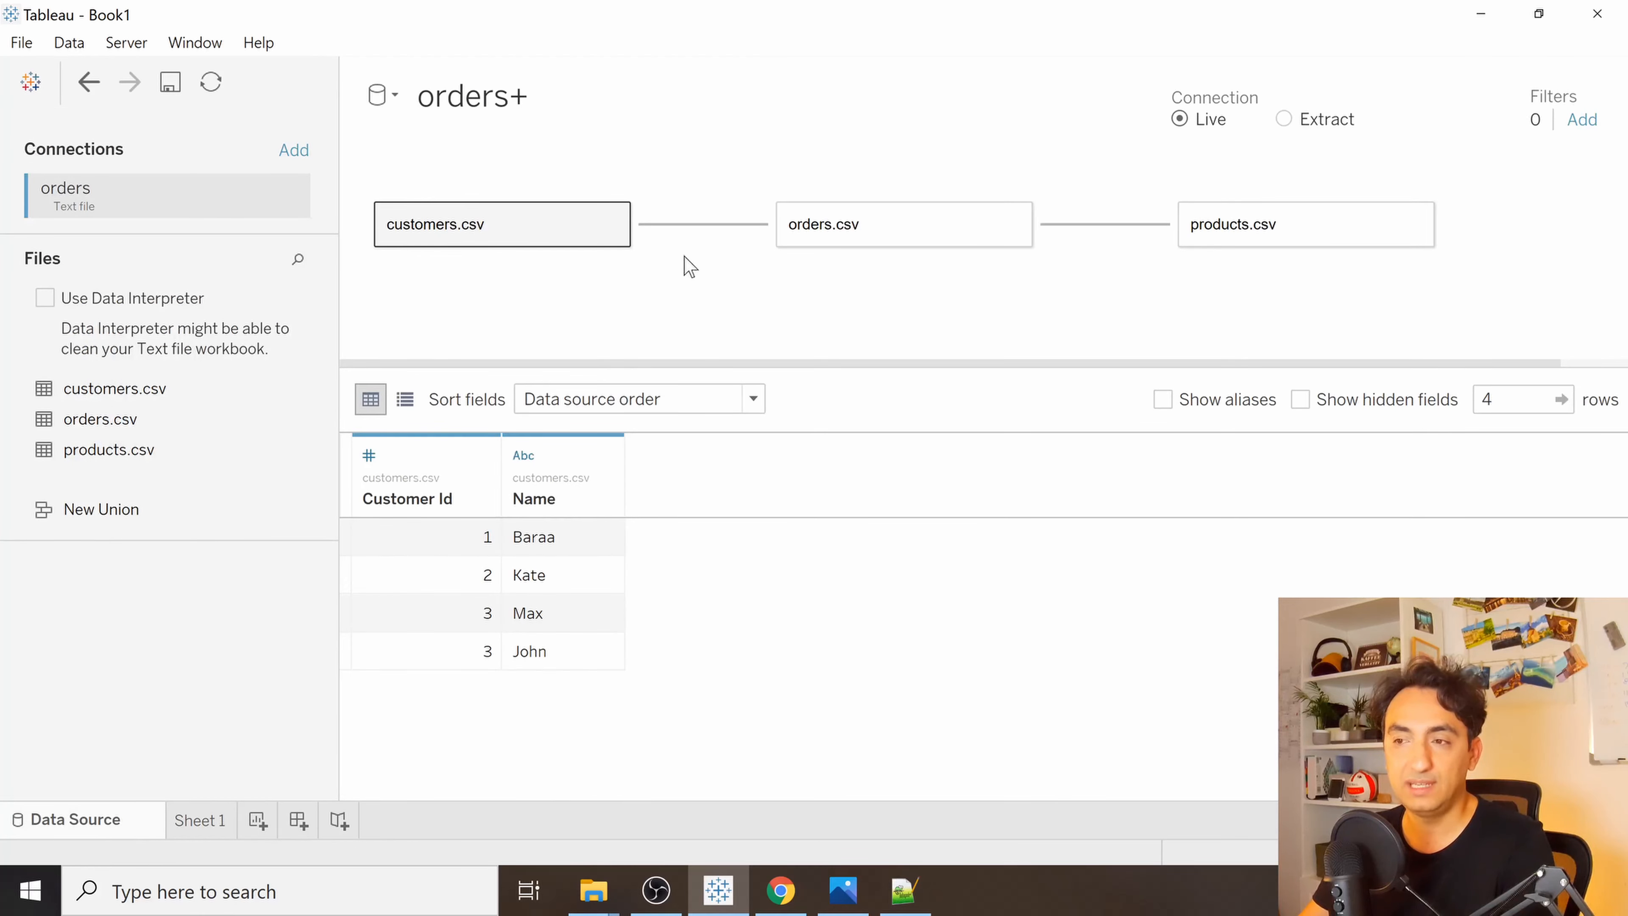
click(692, 243)
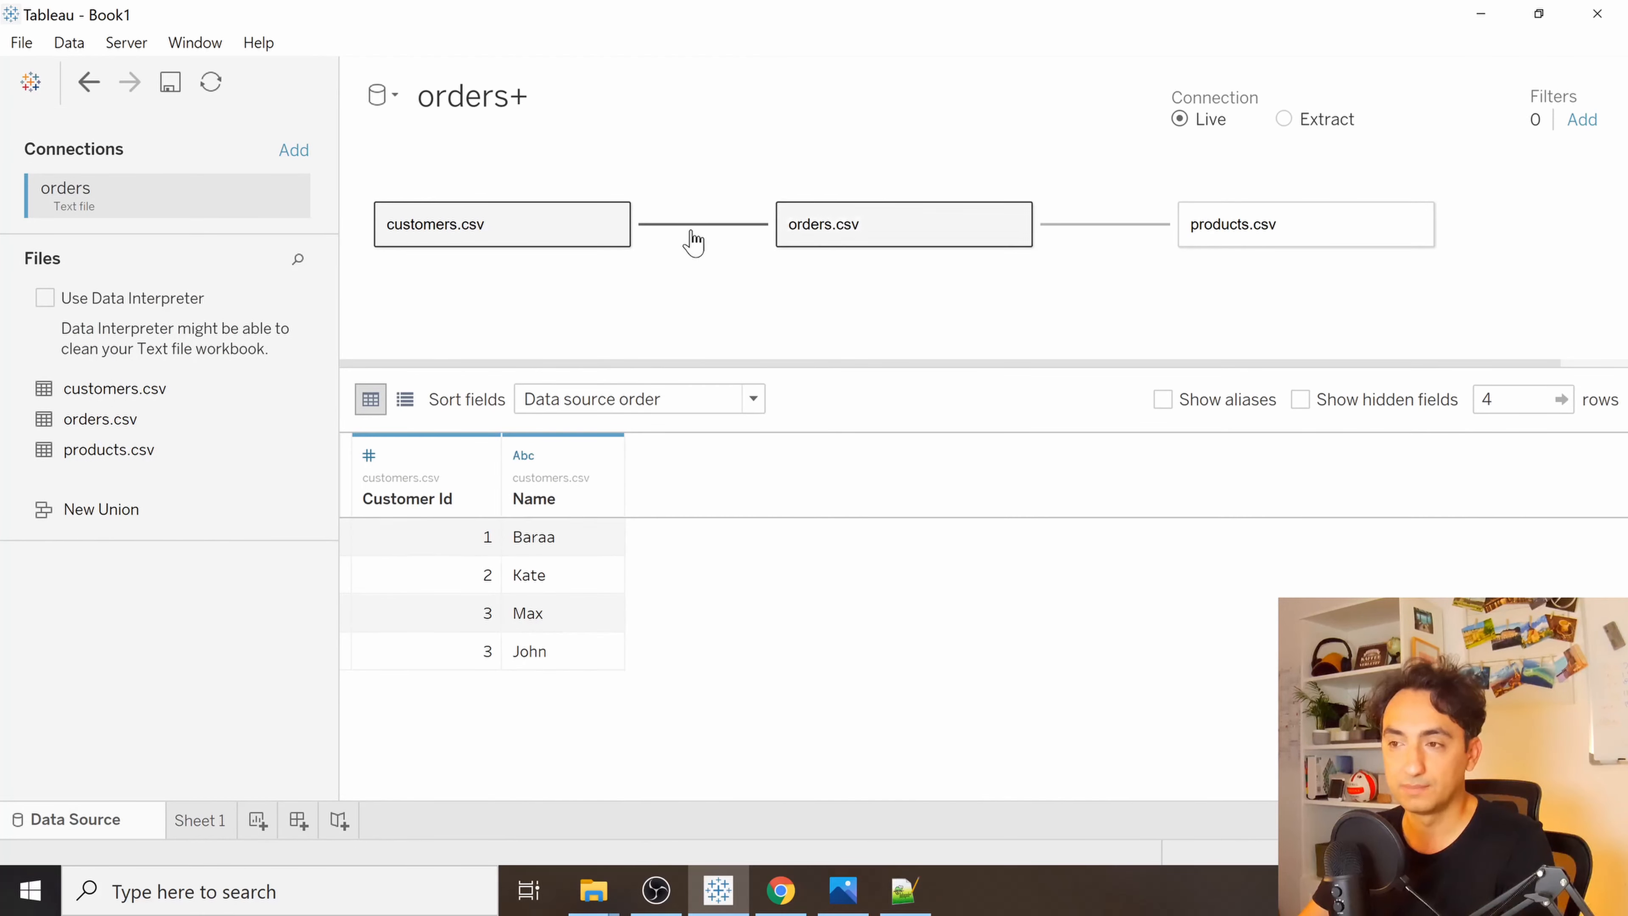
mouse_move(600, 505)
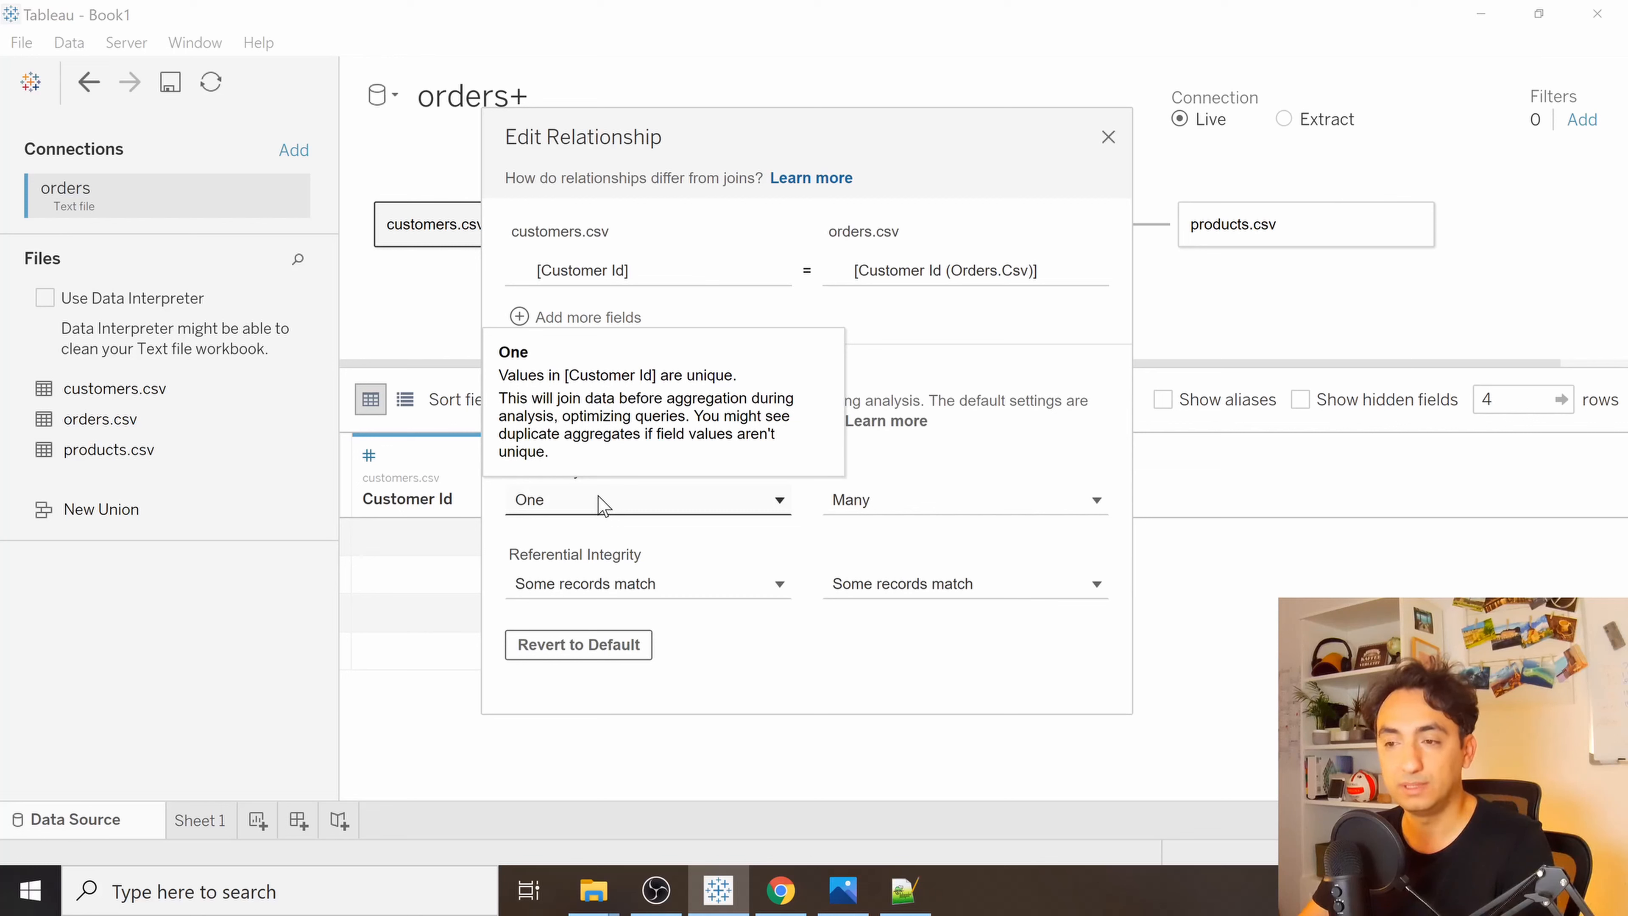
click(600, 505)
click(597, 536)
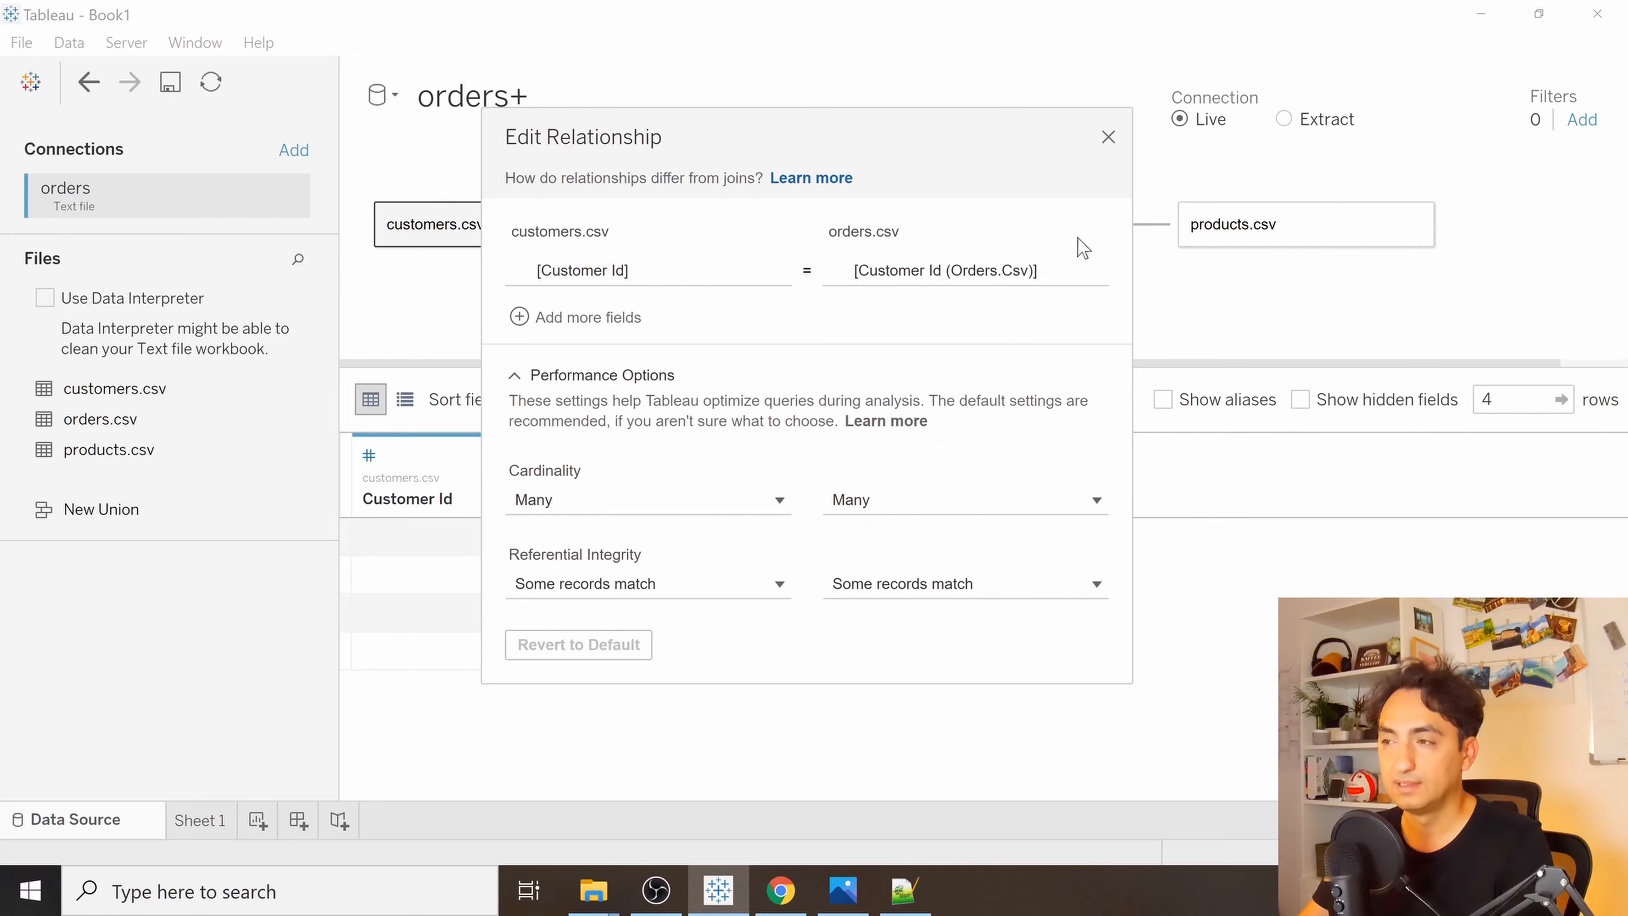
click(1108, 137)
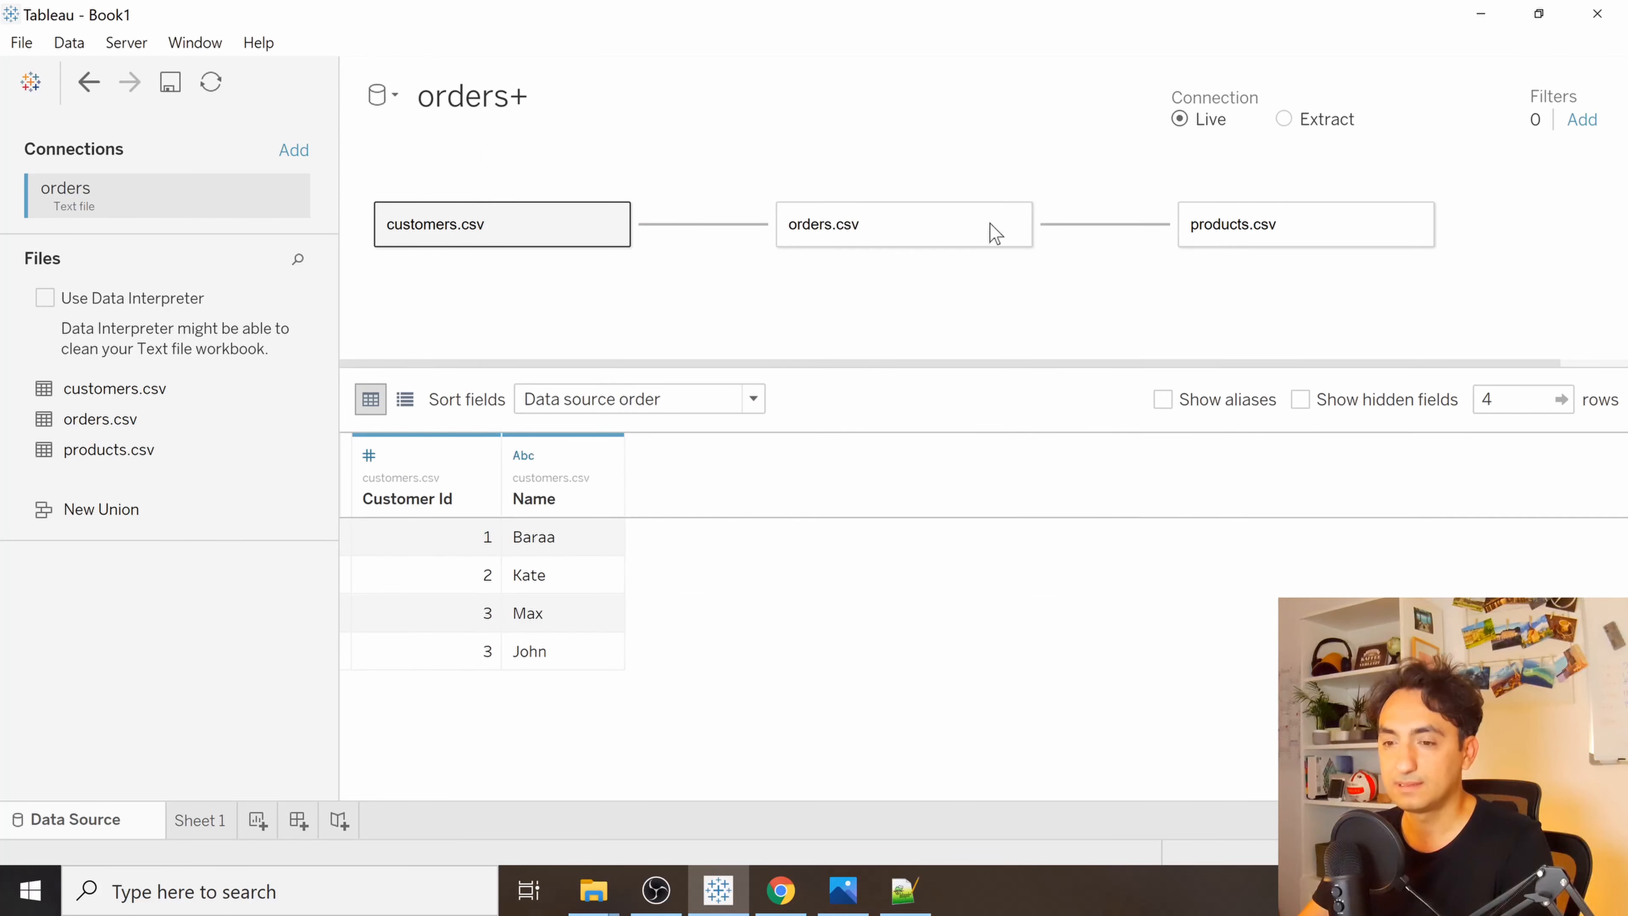
Recheck the order counts in Sheet 1 for the two customers sharing ID 3.
click(206, 824)
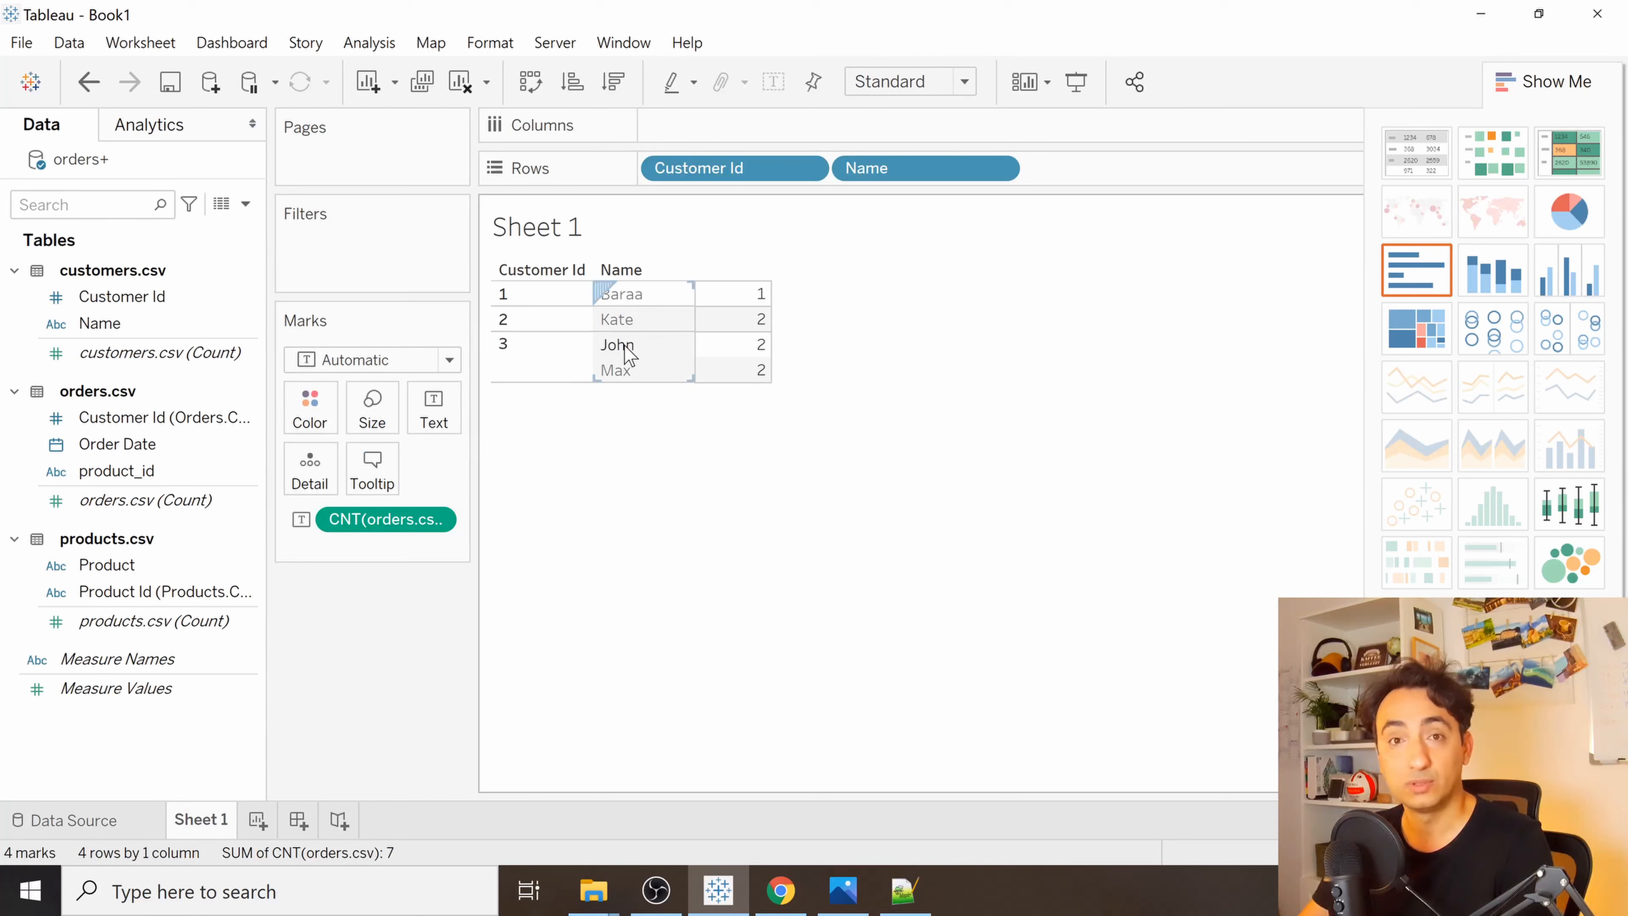
mouse_move(757, 351)
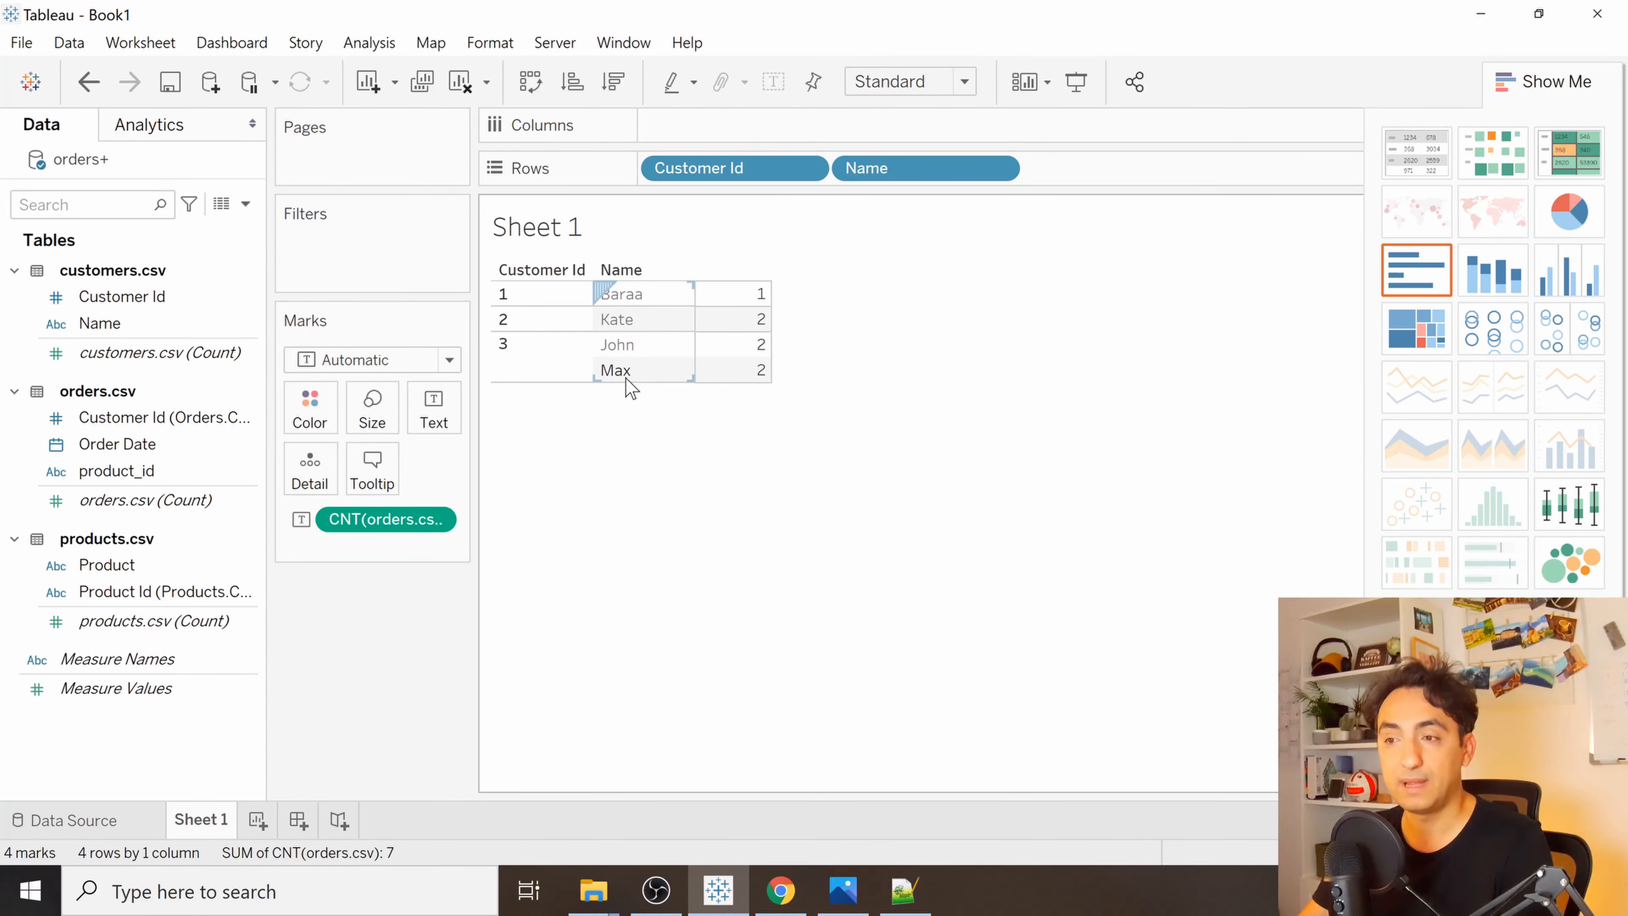
mouse_move(739, 385)
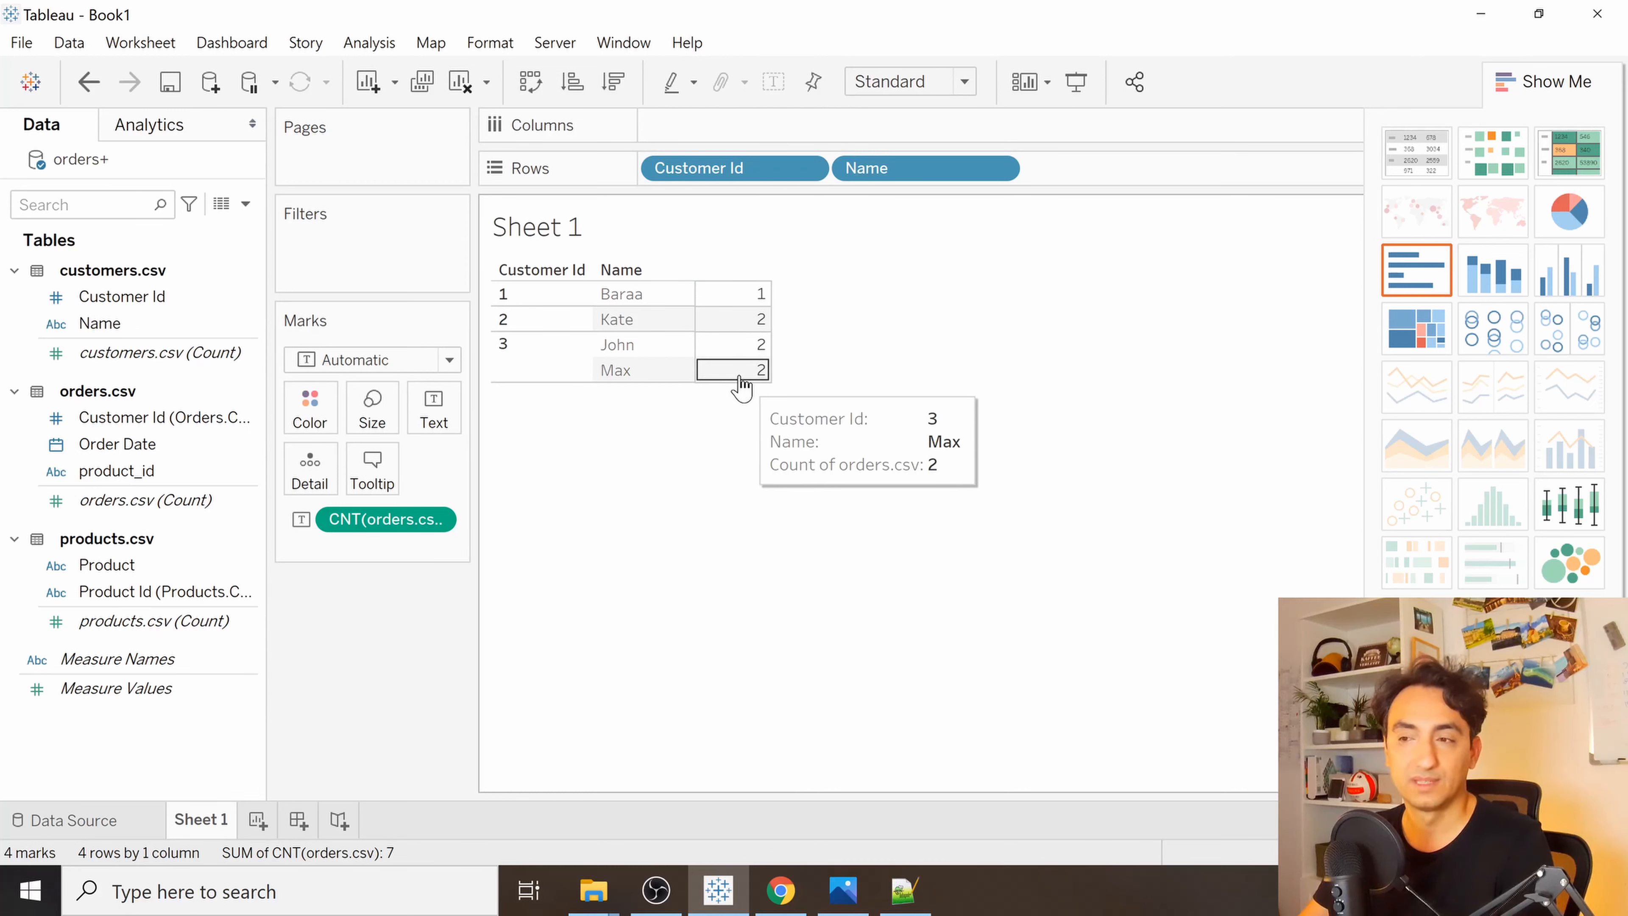